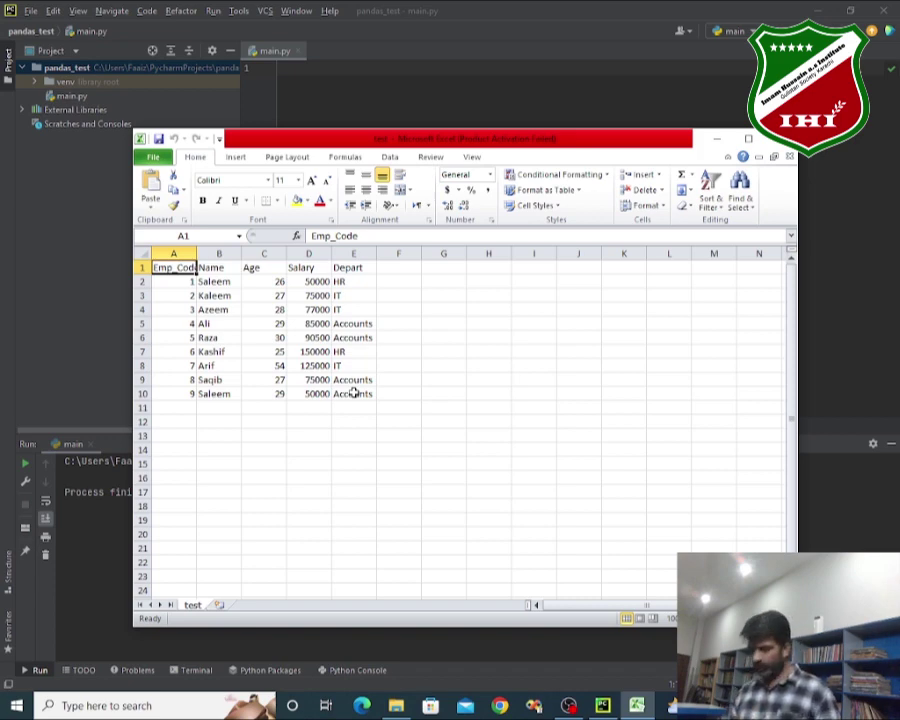
Step: Fit column A to its Emp_Code heading and go through the Name, Age, Salary and Depart headings
{"action": "double_click", "coordinate": [197, 253]}
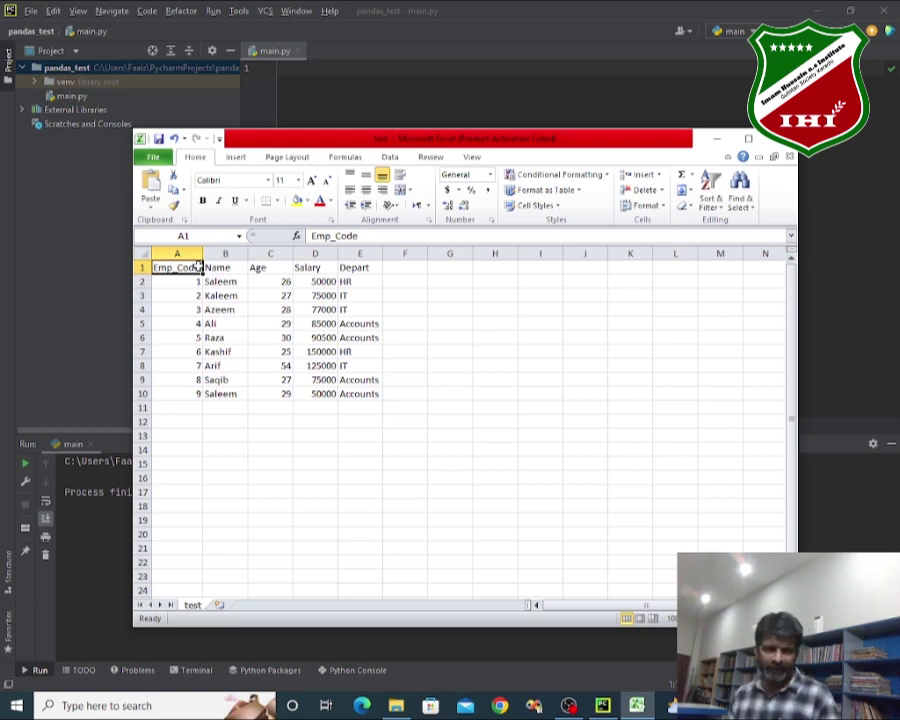
{"action": "left_click", "coordinate": [228, 267]}
{"action": "left_click", "coordinate": [268, 267]}
{"action": "left_click", "coordinate": [312, 267]}
{"action": "left_click", "coordinate": [359, 268]}
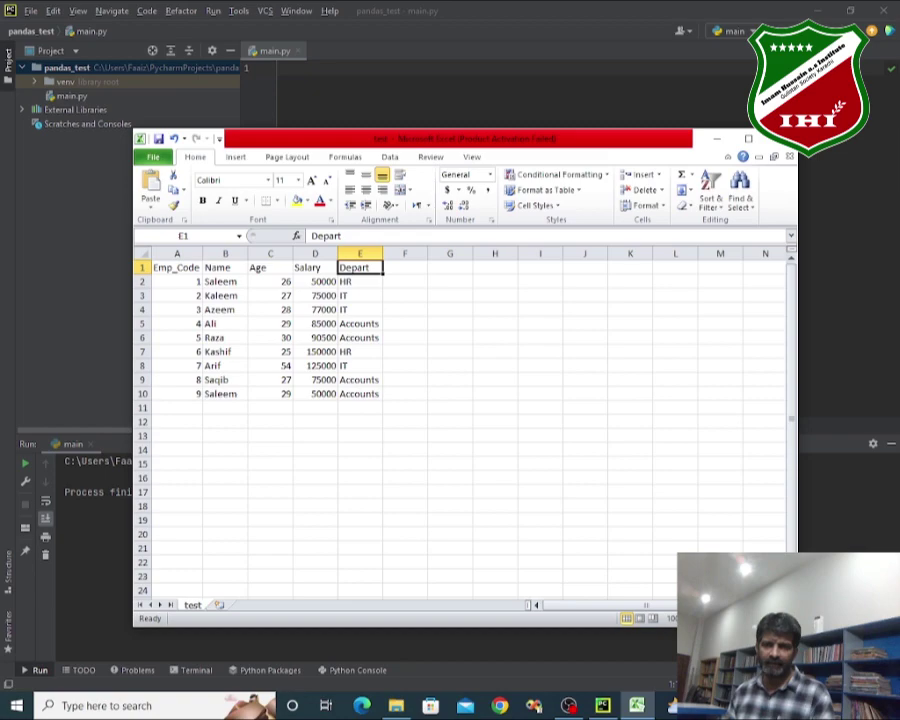
Step: Save the employee workbook, keeping it in CSV (Comma delimited) format
{"action": "scroll", "coordinate": [460, 420], "scroll_direction": "up", "scroll_amount": 3}
{"action": "scroll", "coordinate": [460, 420], "scroll_direction": "down", "scroll_amount": 4}
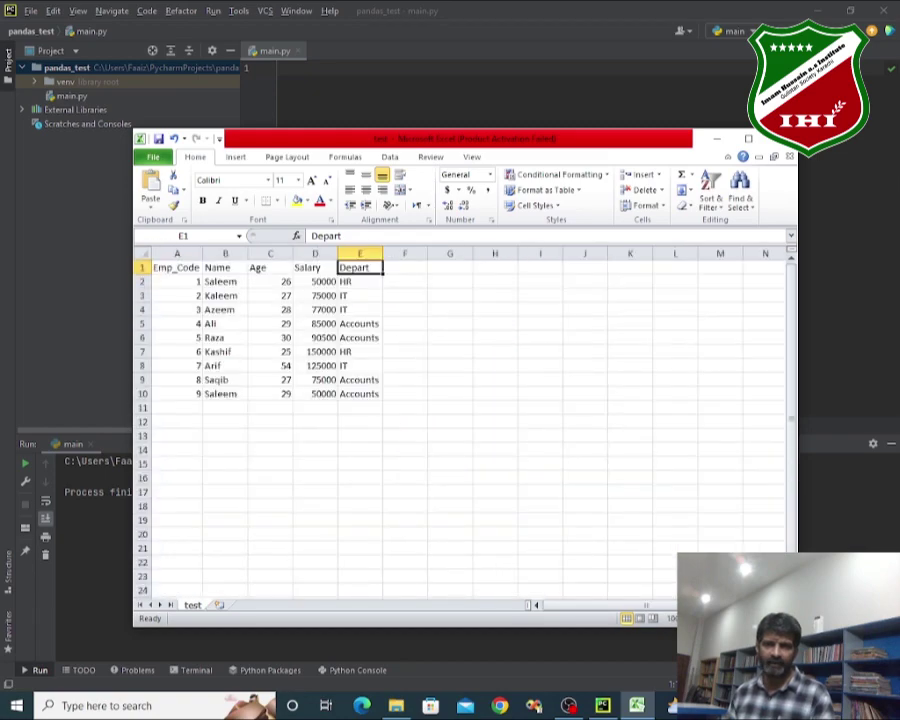
{"action": "scroll", "coordinate": [460, 420], "scroll_direction": "up", "scroll_amount": 3}
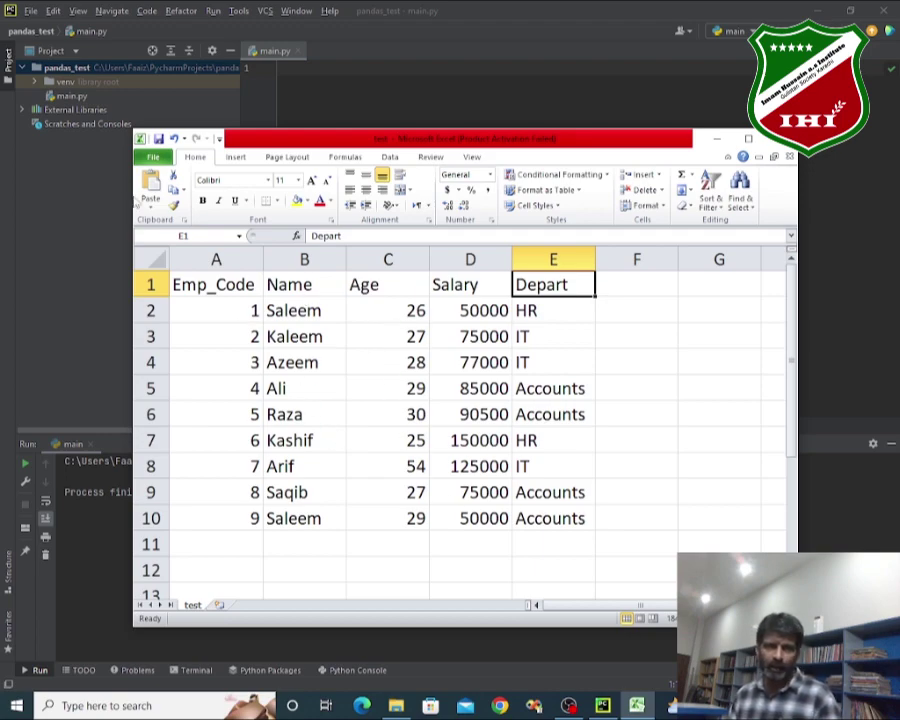
{"action": "left_click", "coordinate": [158, 140]}
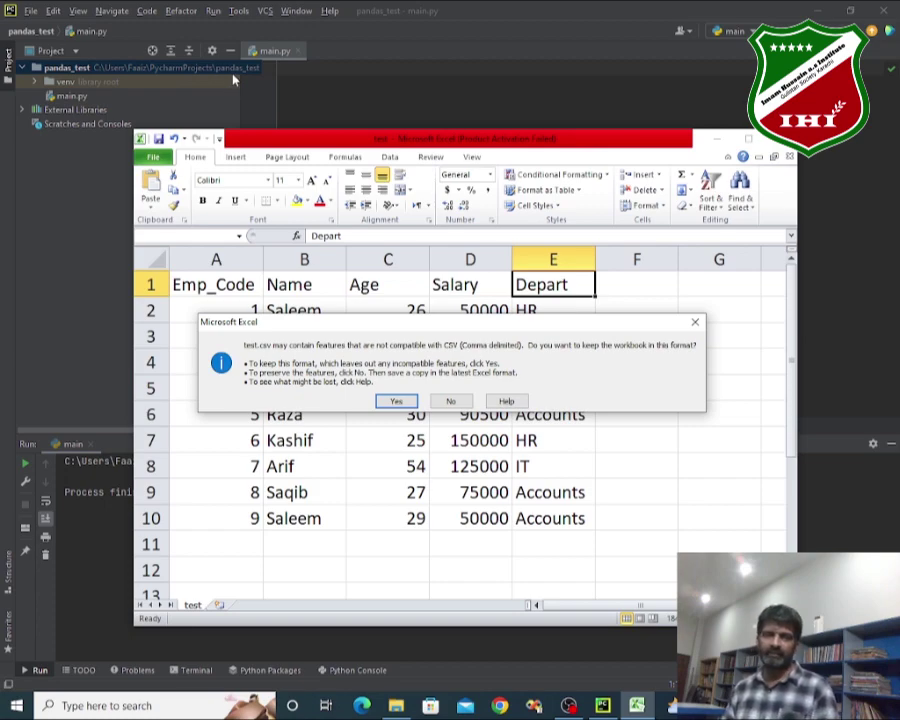
{"action": "left_click", "coordinate": [398, 400]}
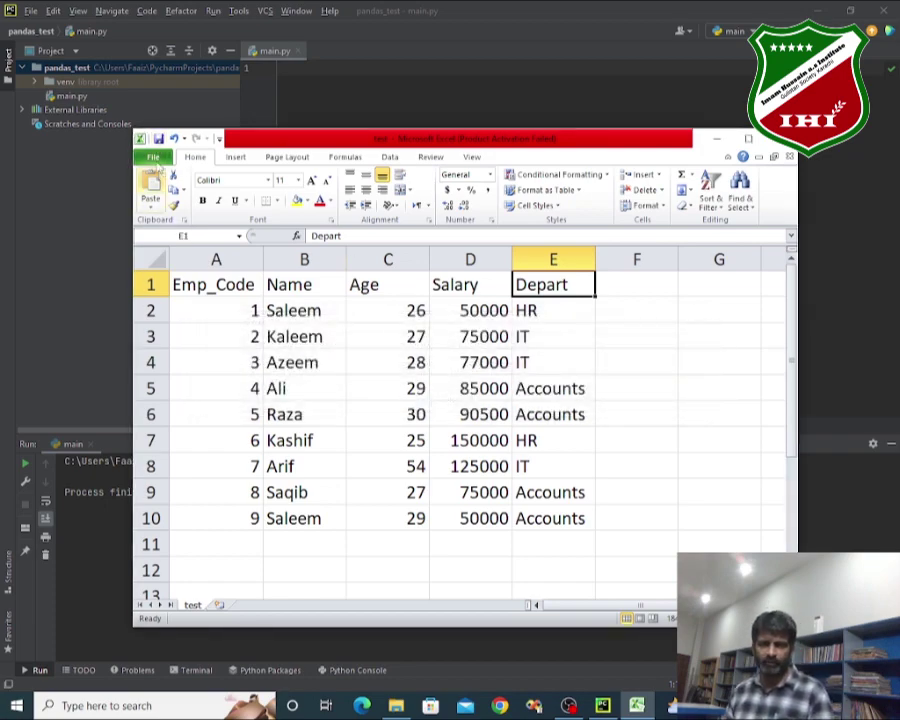
Step: Start saving a copy of the workbook and browse to the pandas_test folder inside PycharmProjects
{"action": "left_click", "coordinate": [152, 160]}
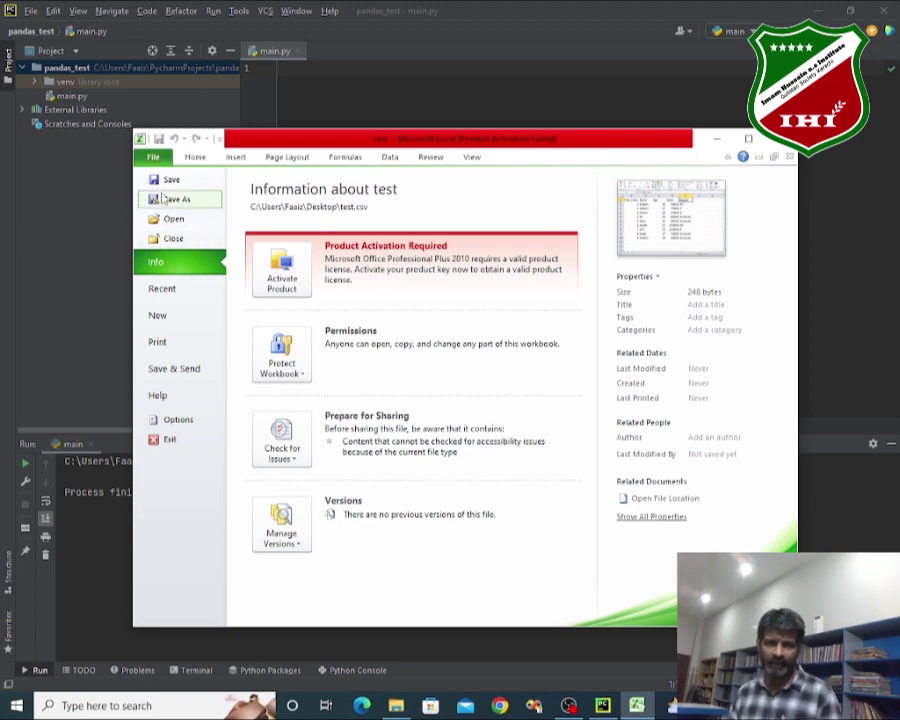
{"action": "left_click", "coordinate": [170, 199]}
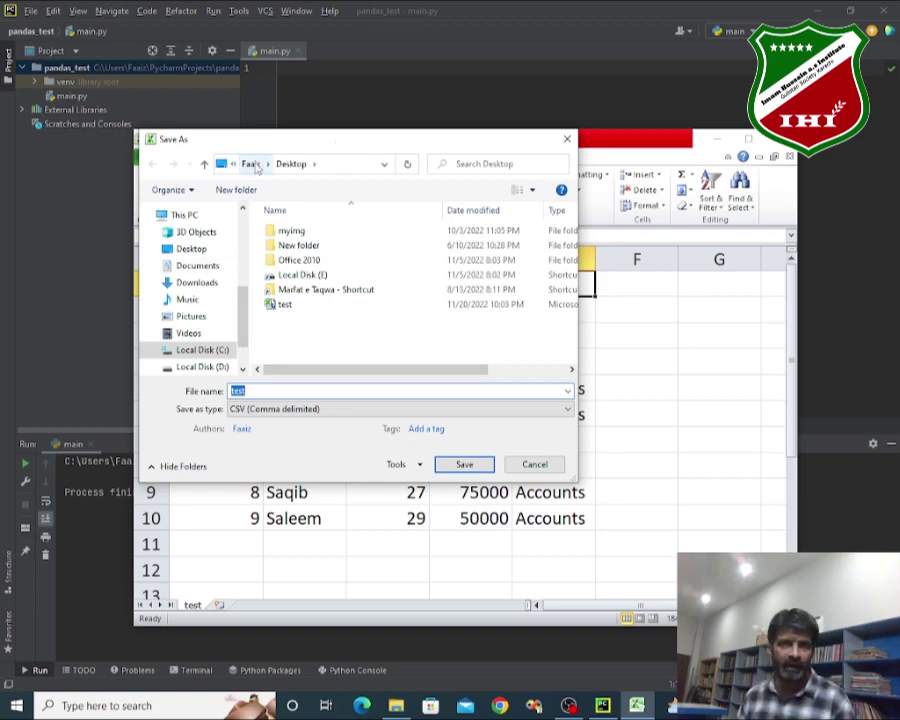
{"action": "left_click", "coordinate": [250, 163]}
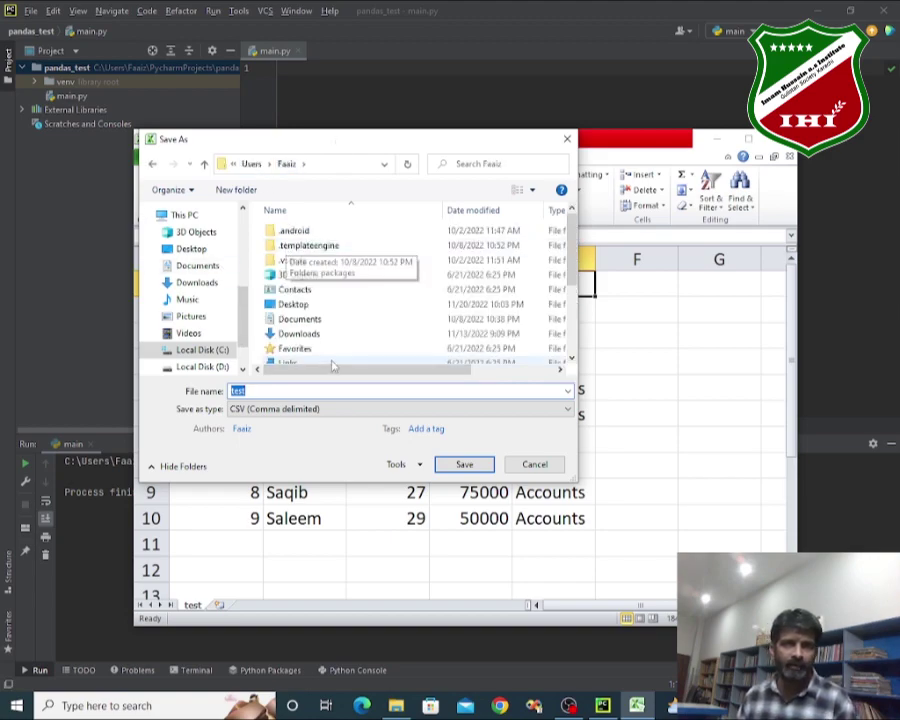
{"action": "left_click", "coordinate": [333, 392]}
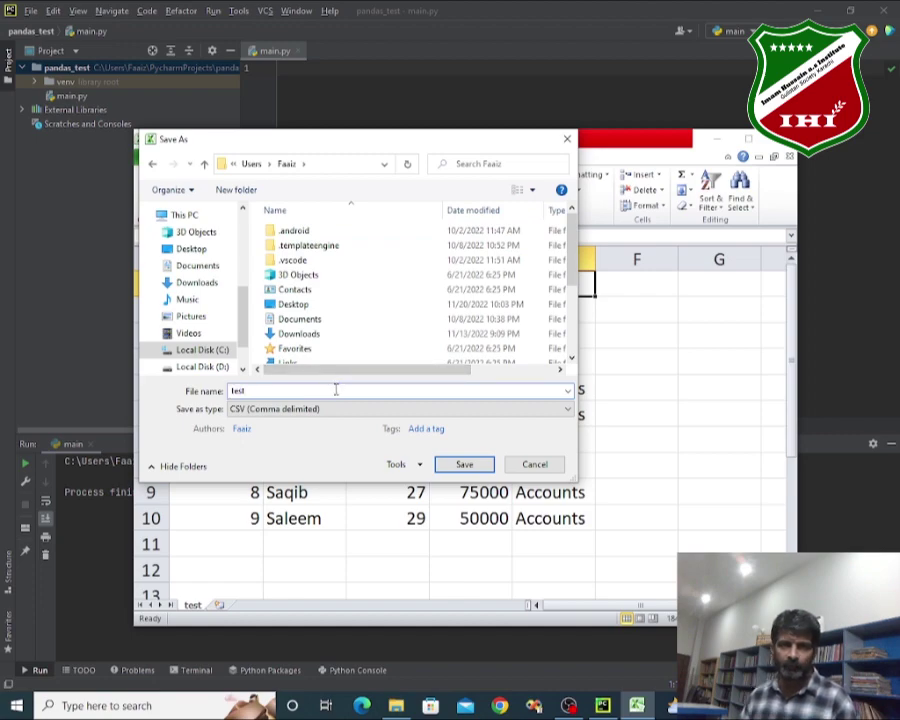
{"action": "left_click", "coordinate": [340, 247]}
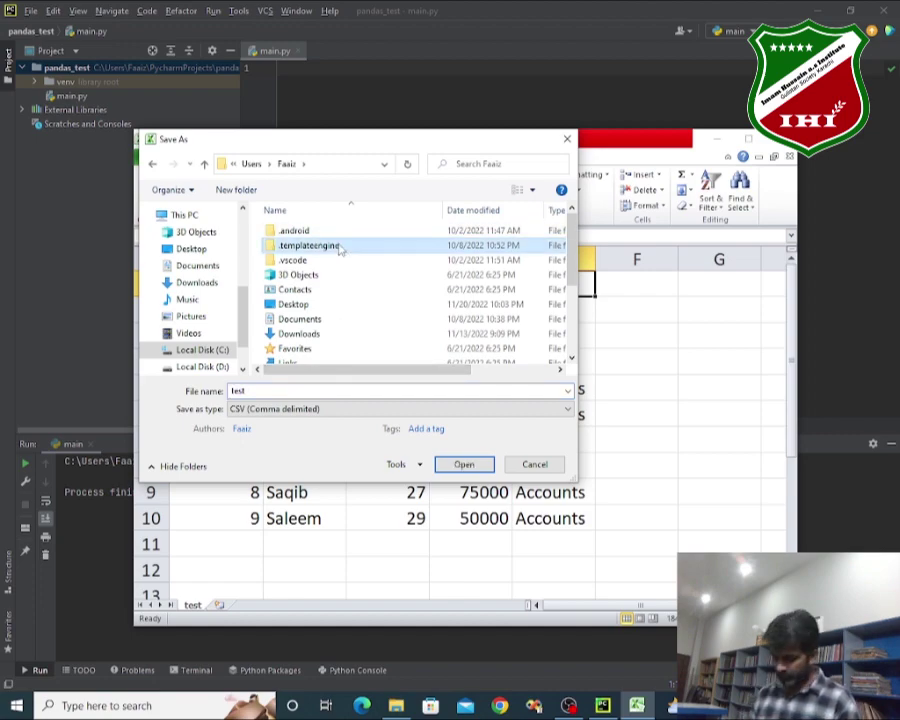
{"action": "scroll", "coordinate": [333, 243], "scroll_direction": "down", "scroll_amount": 3}
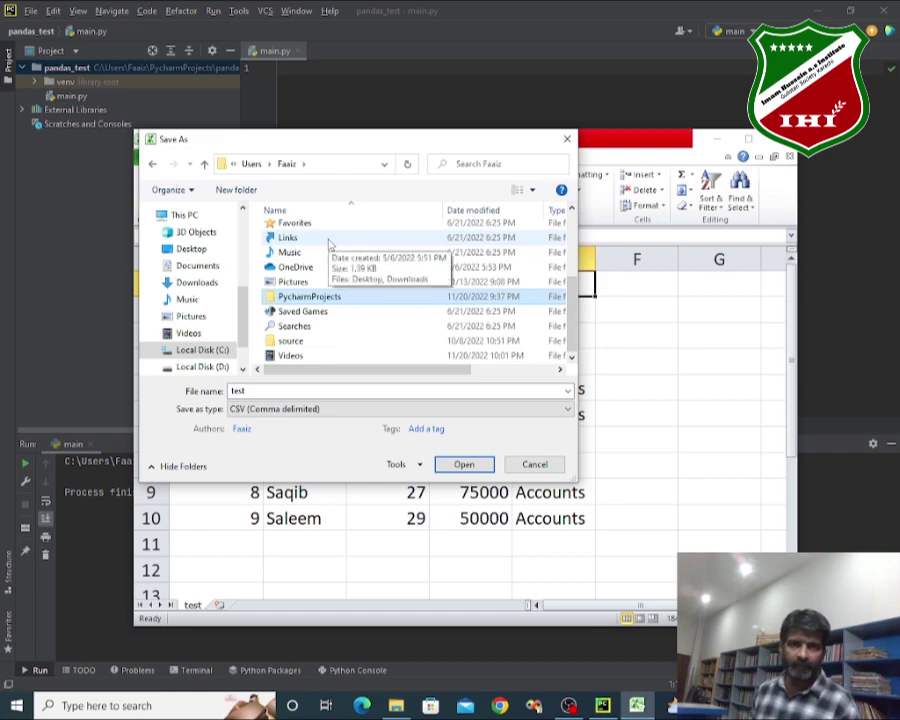
{"action": "key", "text": "Return"}
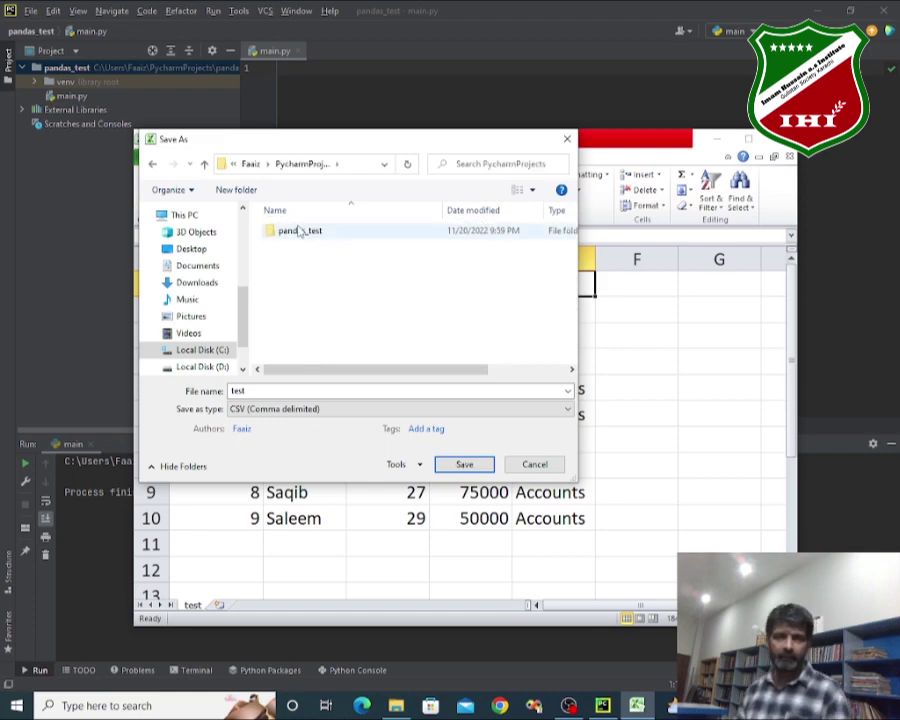
{"action": "double_click", "coordinate": [300, 231]}
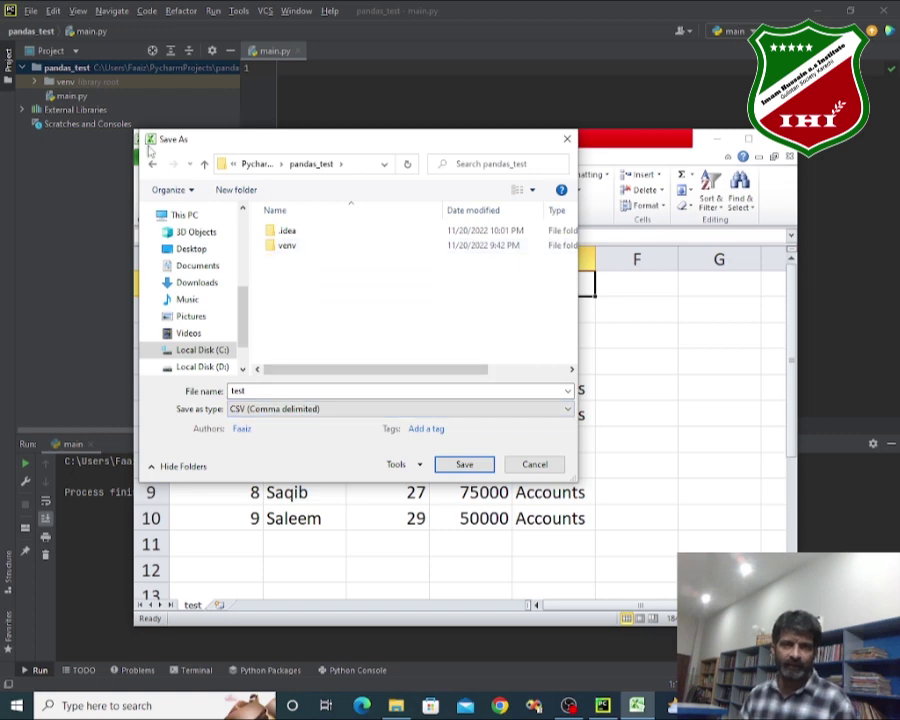
Step: List all file types in the pandas_test folder with the *.* filter
{"action": "left_click", "coordinate": [271, 409]}
{"action": "left_click", "coordinate": [271, 390]}
{"action": "left_click", "coordinate": [271, 390]}
{"action": "type", "text": "t.*"}
{"action": "key", "text": "Return"}
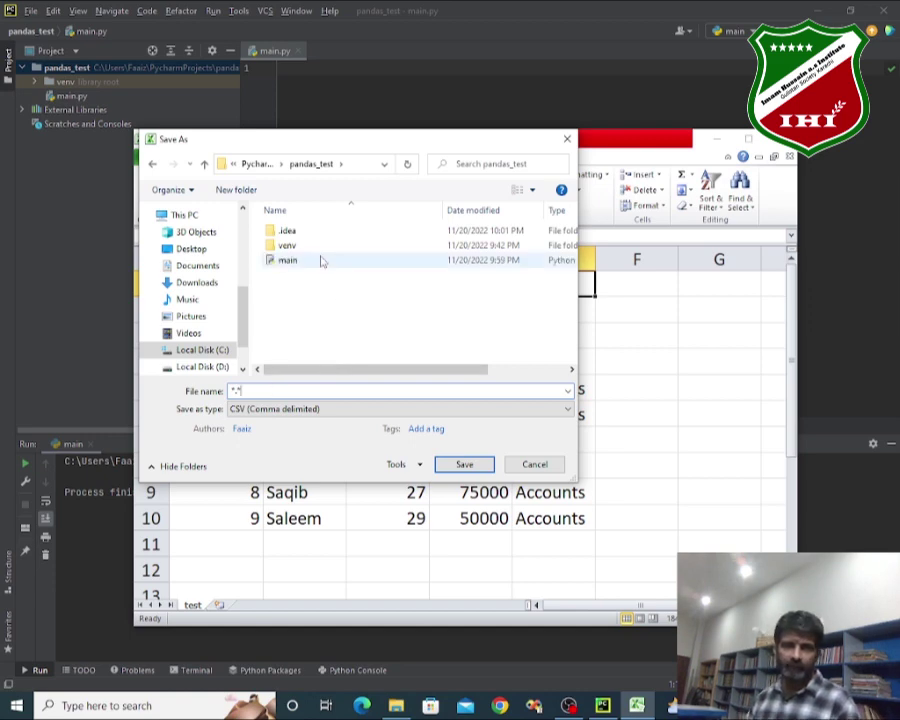
Step: Save the copy in pandas_test as test in CSV (Comma delimited) format, keeping that format
{"action": "left_click", "coordinate": [283, 391]}
{"action": "type", "text": "test"}
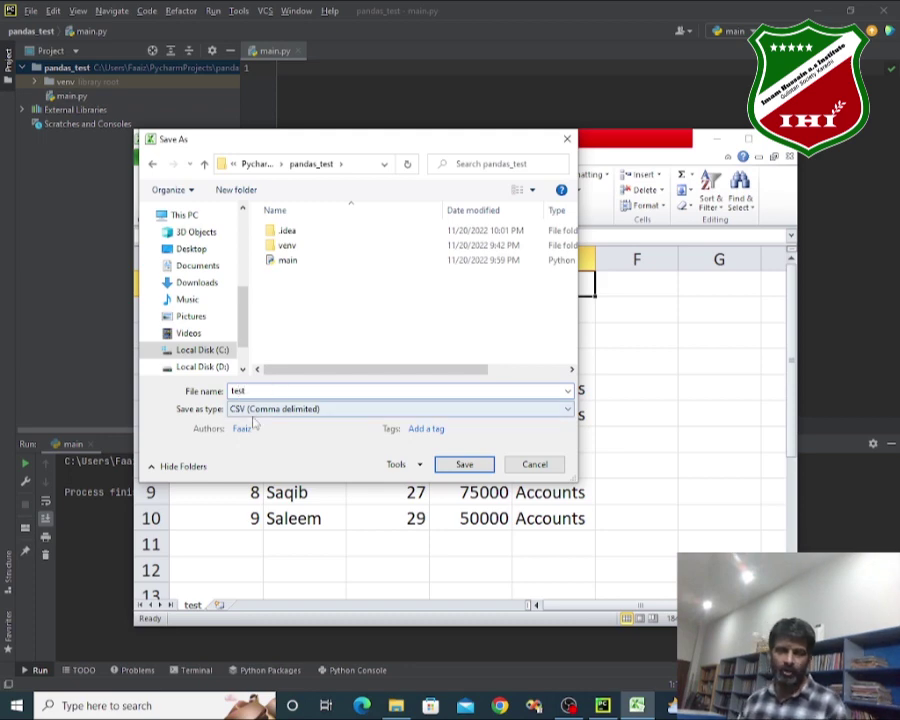
{"action": "left_click", "coordinate": [254, 412]}
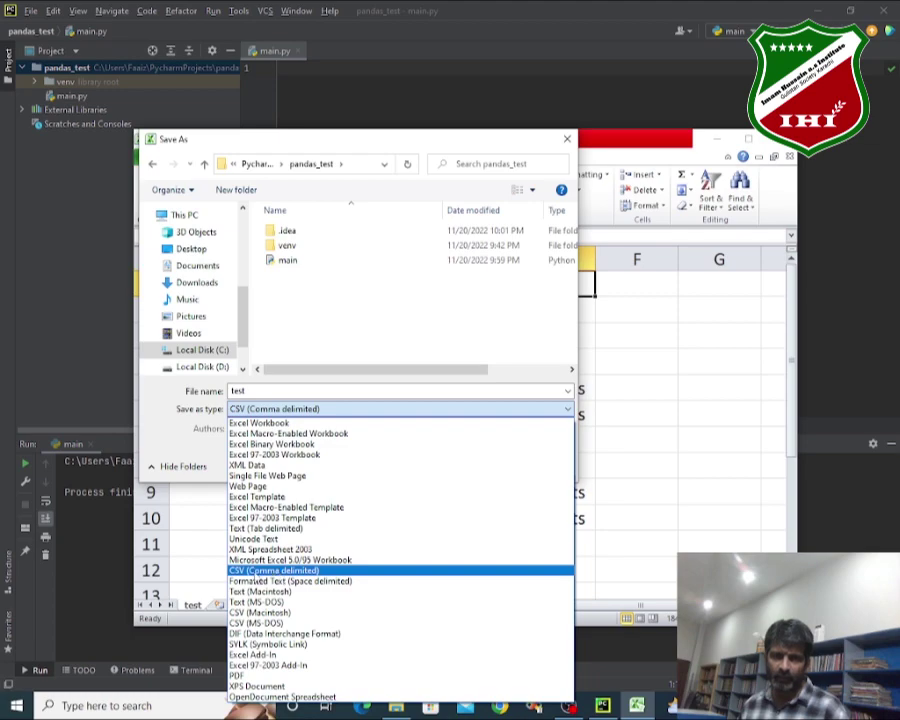
{"action": "left_click", "coordinate": [257, 572]}
{"action": "left_click", "coordinate": [258, 409]}
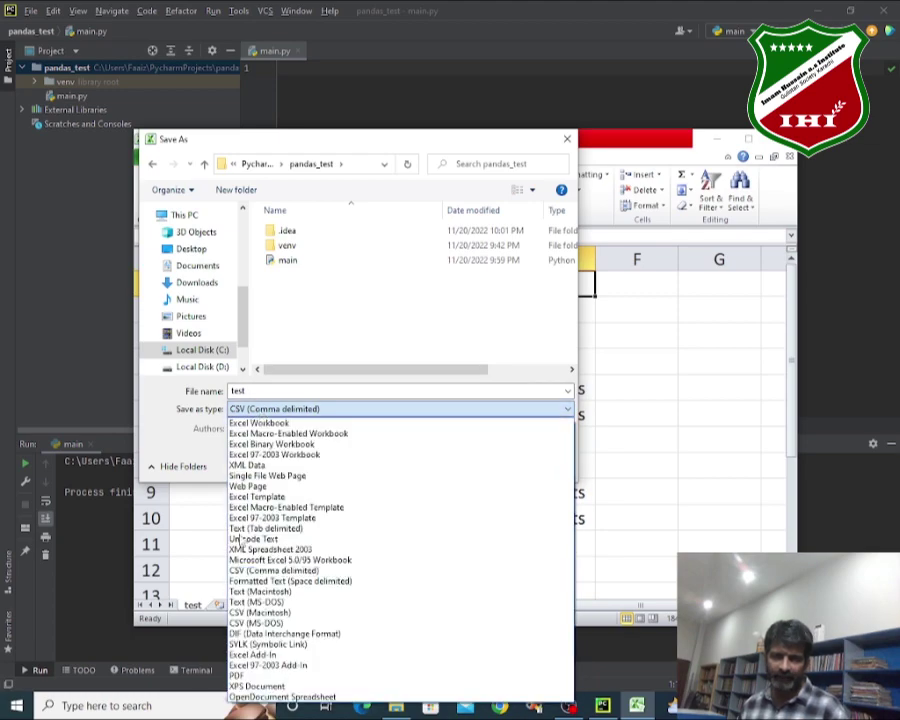
{"action": "left_click", "coordinate": [257, 570]}
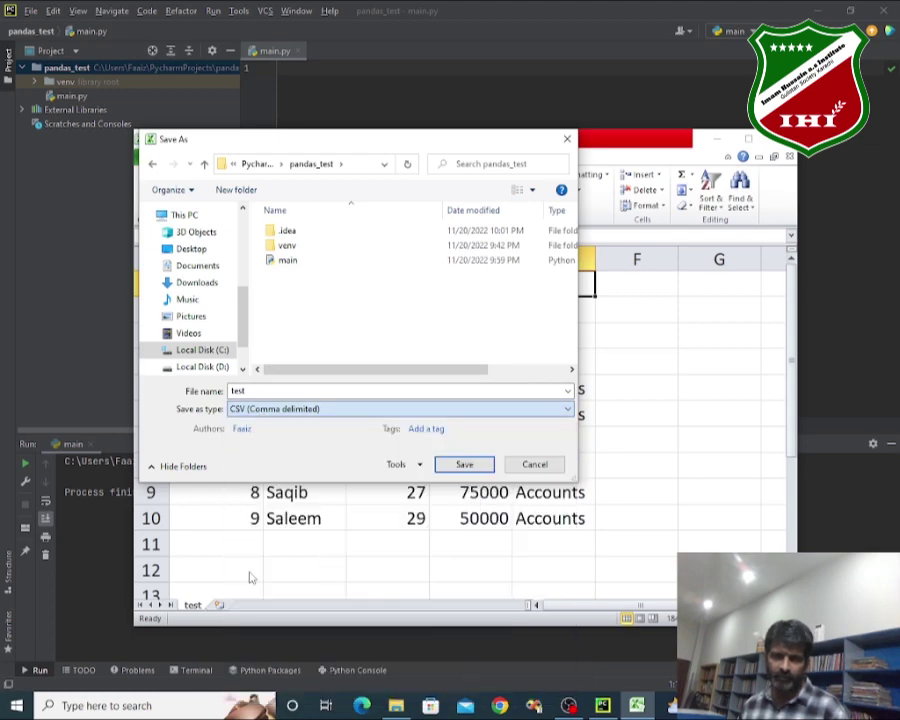
{"action": "double_click", "coordinate": [254, 391]}
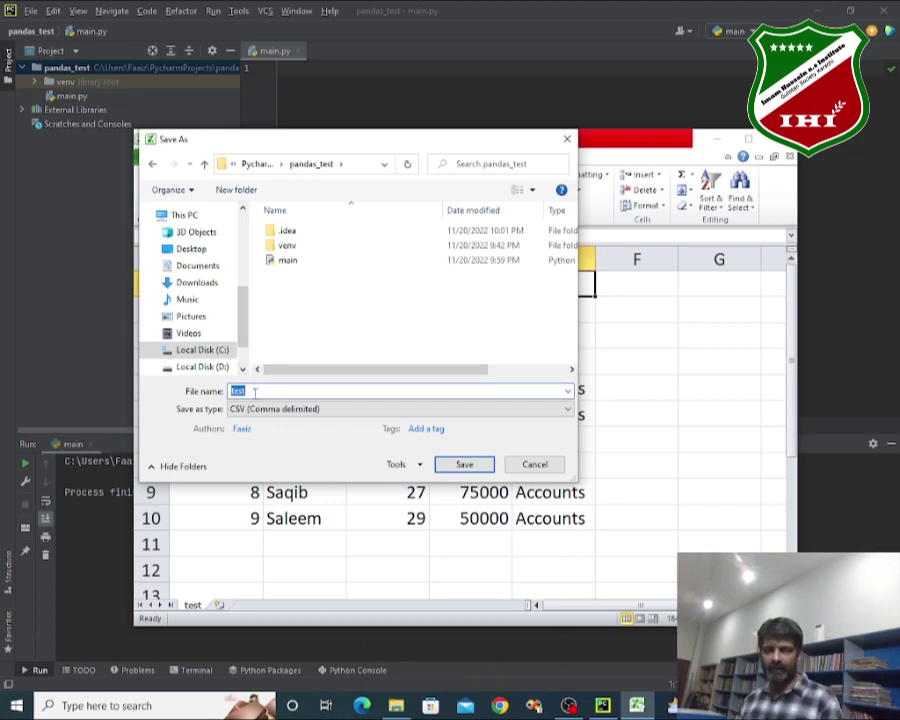
{"action": "left_click", "coordinate": [463, 464]}
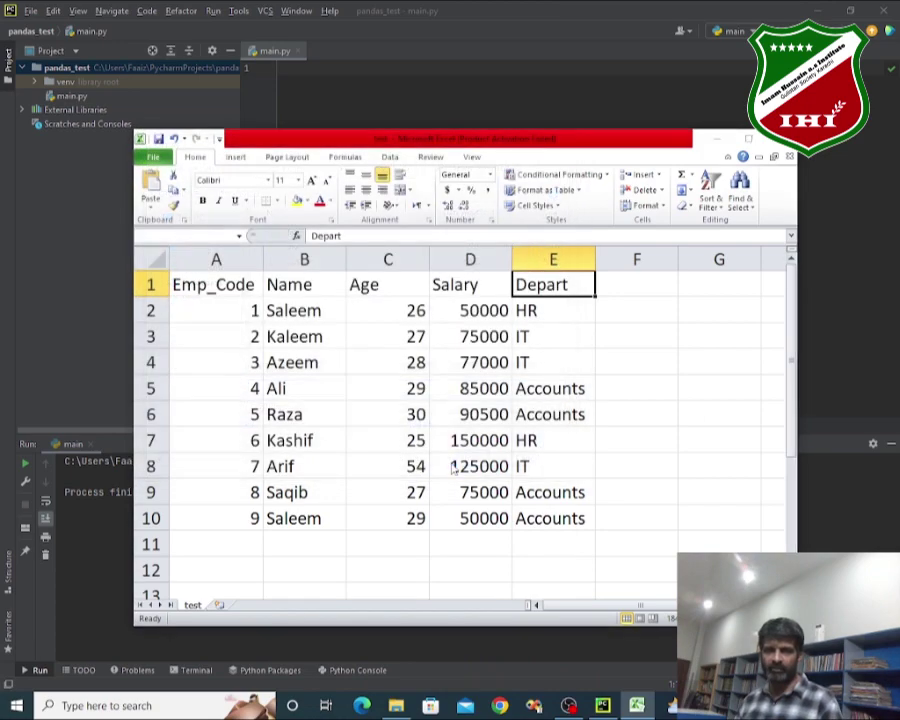
{"action": "left_click", "coordinate": [397, 400]}
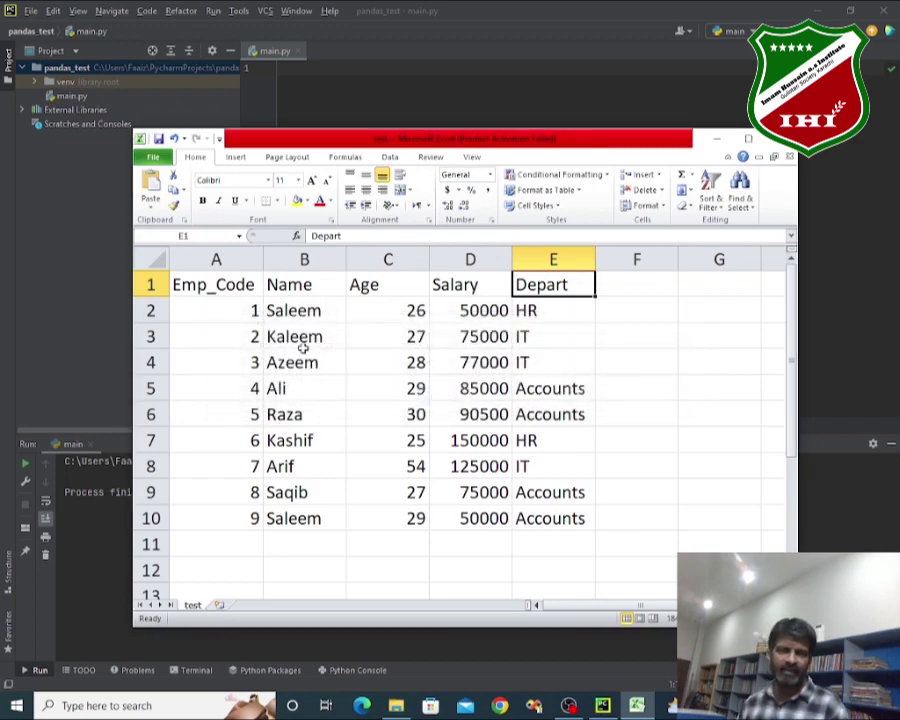
Step: Switch to PyCharm, open the test file from the pandas_test project to examine its comma-separated rows, and close it
{"action": "left_click", "coordinate": [127, 68]}
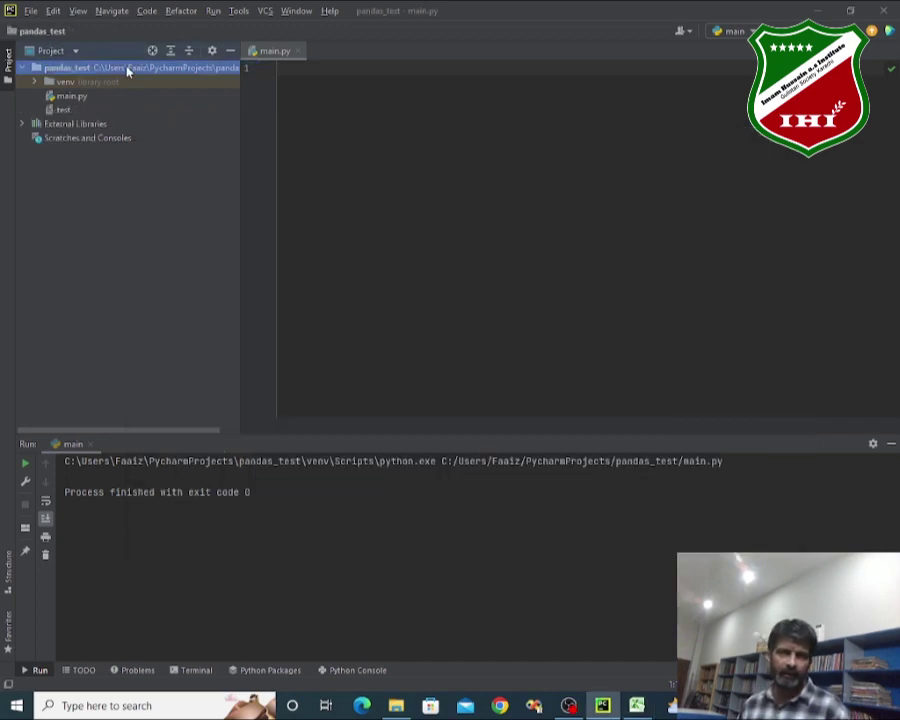
{"action": "right_click", "coordinate": [128, 69]}
{"action": "left_click", "coordinate": [70, 110]}
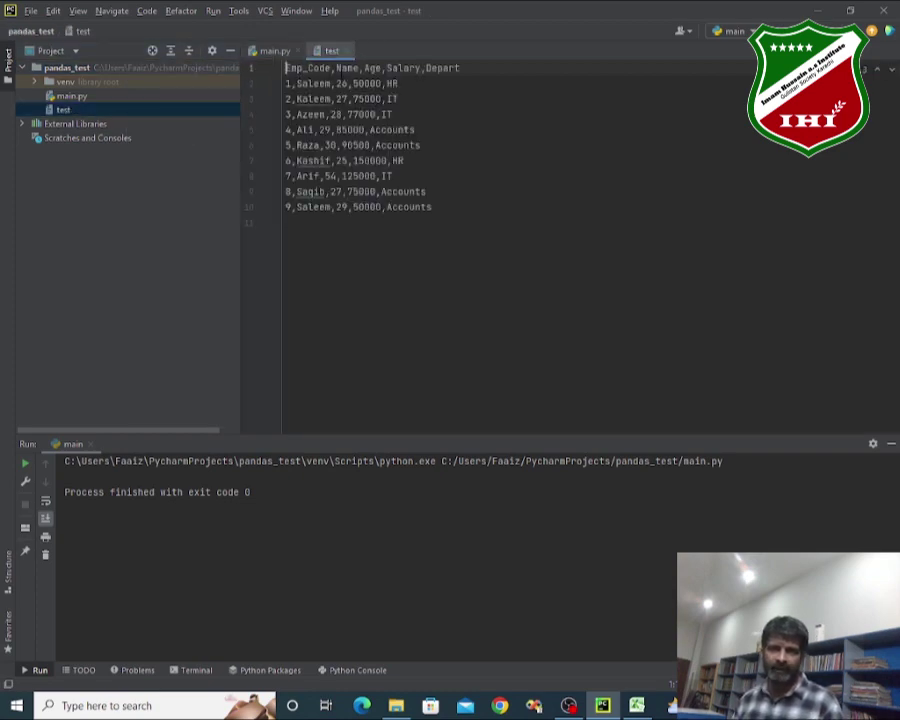
{"action": "left_click_drag", "start_coordinate": [440, 207], "coordinate": [296, 130]}
{"action": "left_click", "coordinate": [347, 51]}
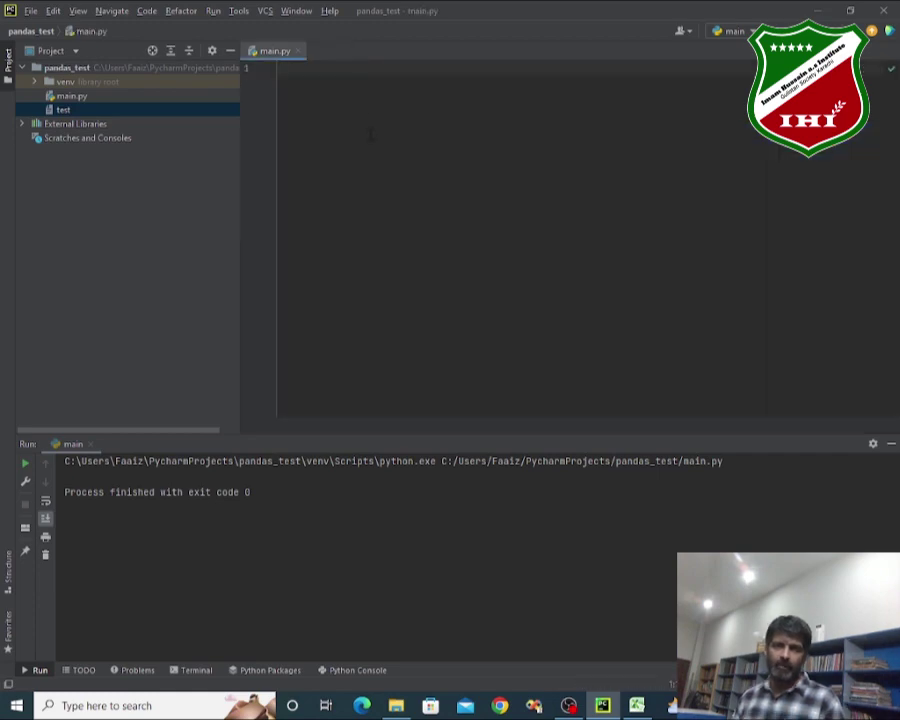
Step: Switch back to Excel and save the data in the pandas_test folder as test in Excel Workbook format
{"action": "key", "text": "alt+Tab"}
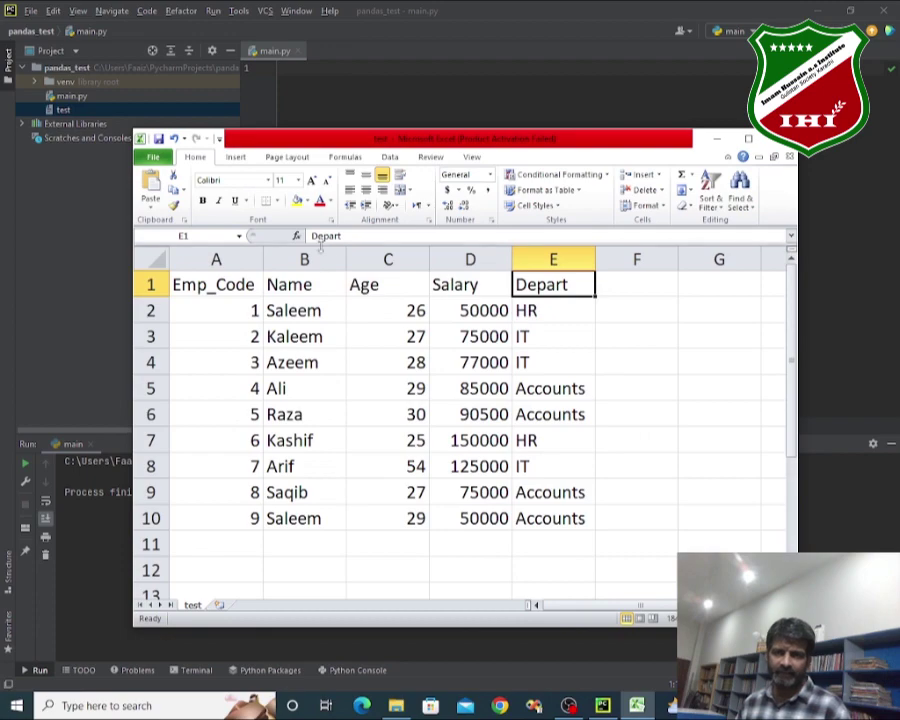
{"action": "left_click", "coordinate": [153, 158]}
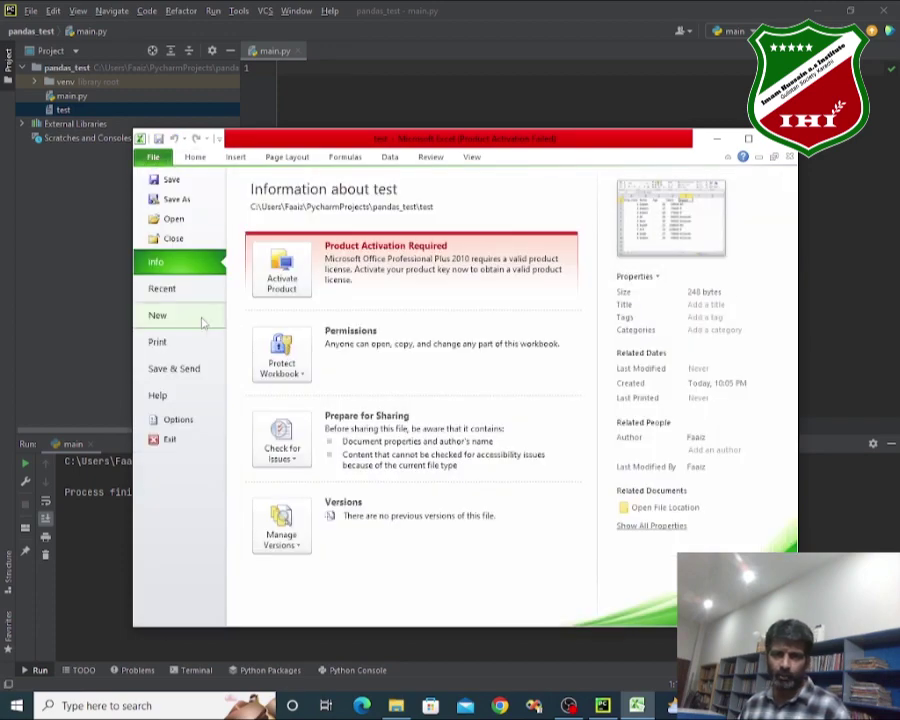
{"action": "left_click", "coordinate": [180, 205]}
{"action": "left_click", "coordinate": [316, 410]}
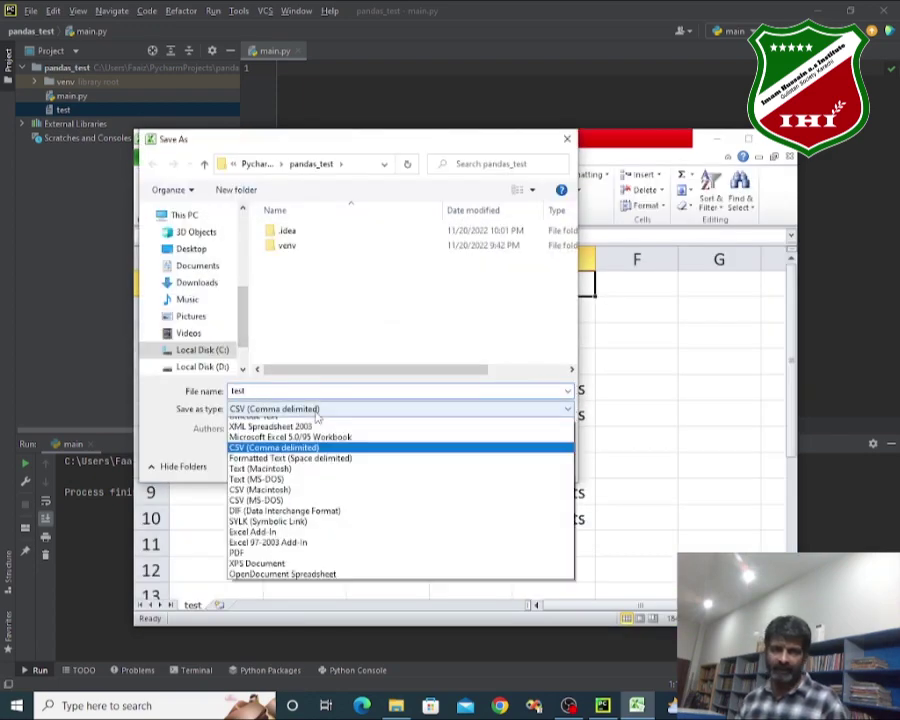
{"action": "left_click", "coordinate": [318, 421]}
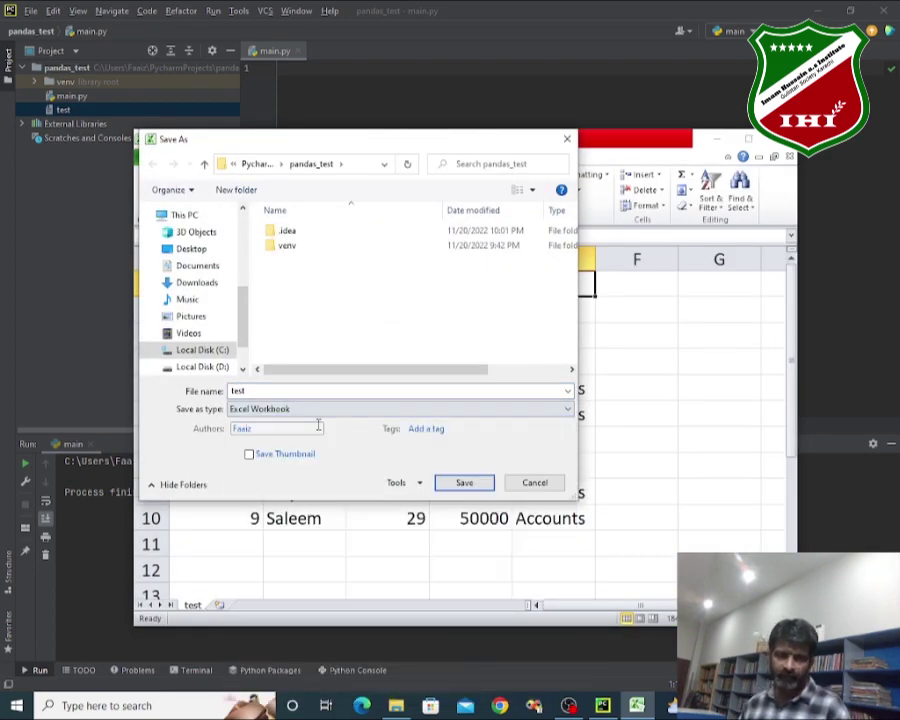
{"action": "double_click", "coordinate": [265, 391]}
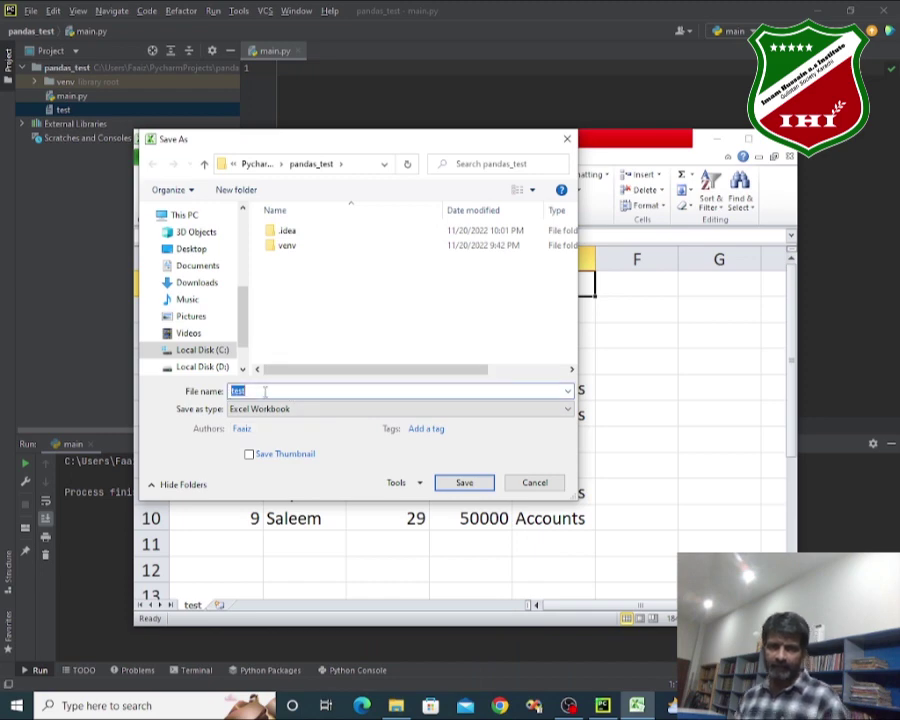
{"action": "left_click", "coordinate": [465, 484]}
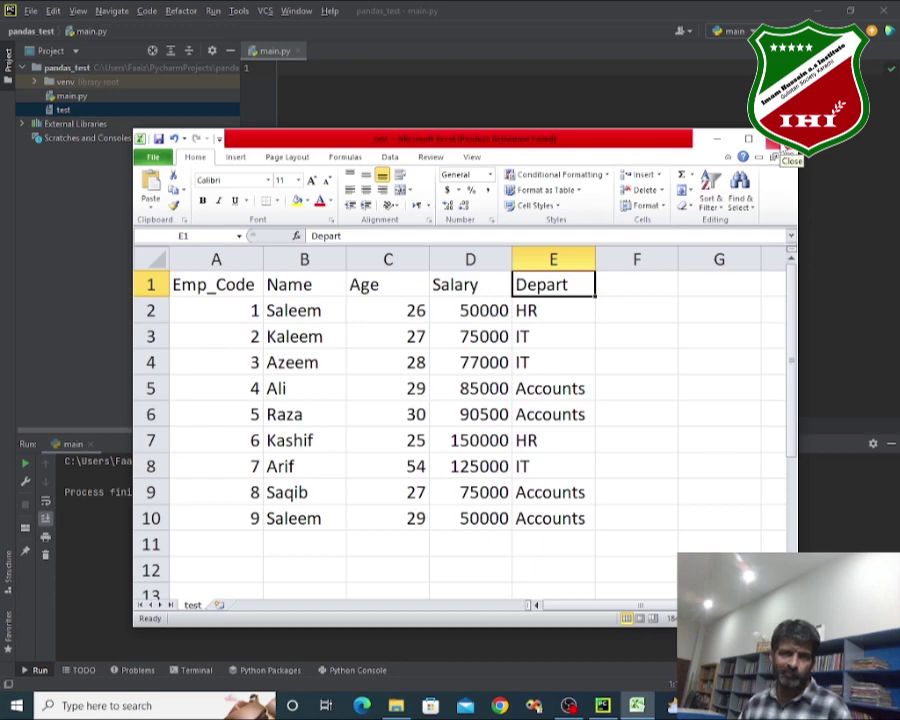
Step: Close the workbook and reopen test.xlsx from the project tree in PyCharm
{"action": "left_click", "coordinate": [773, 147]}
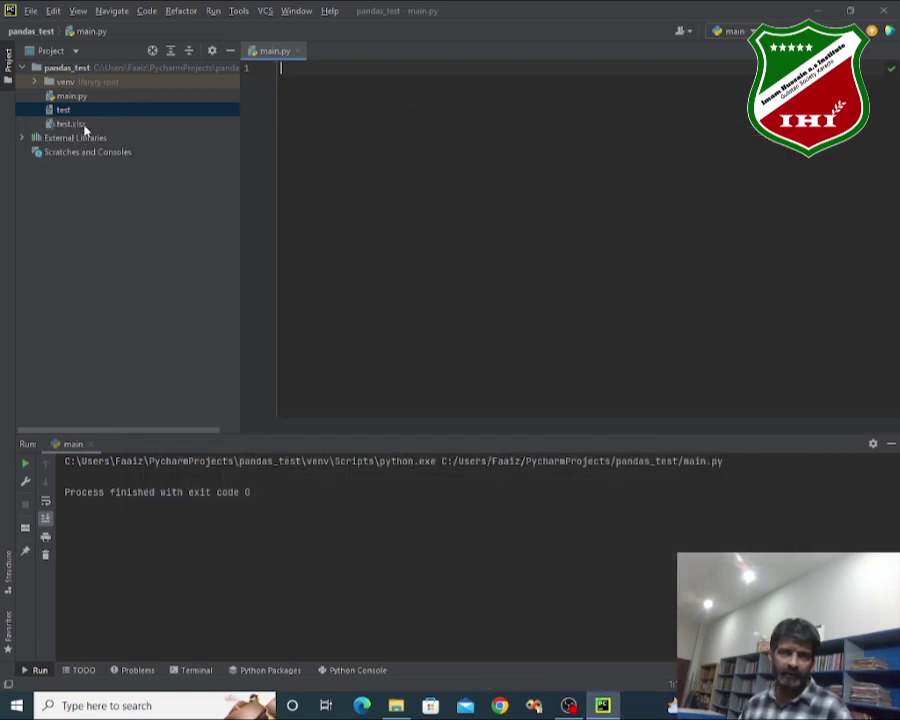
{"action": "left_click", "coordinate": [86, 127]}
{"action": "double_click", "coordinate": [86, 127]}
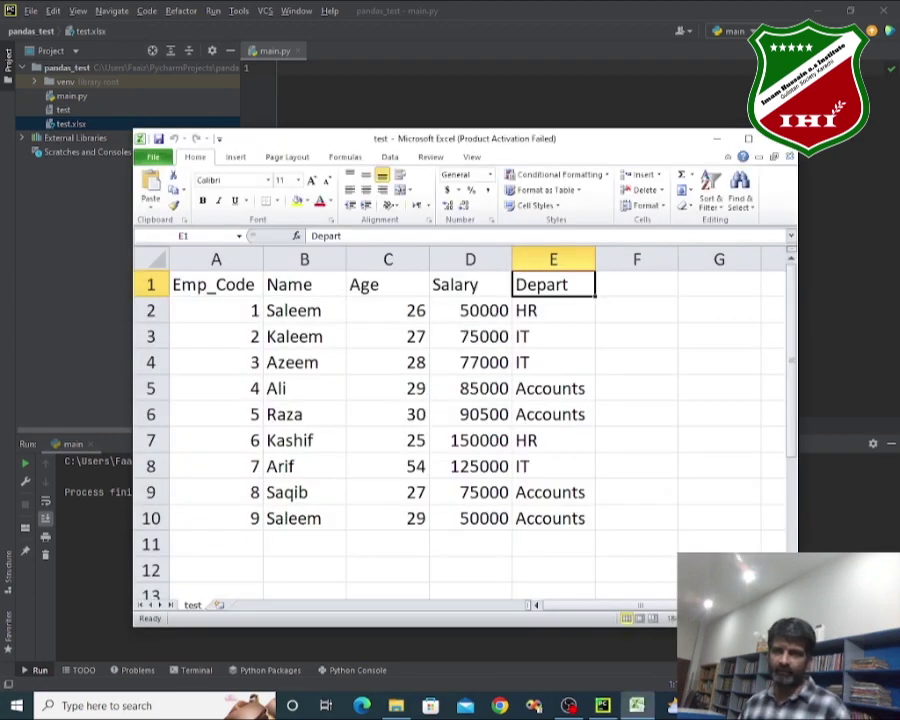
Step: Add a new blank worksheet after the test sheet in the test.xlsx workbook
{"action": "left_click", "coordinate": [622, 516]}
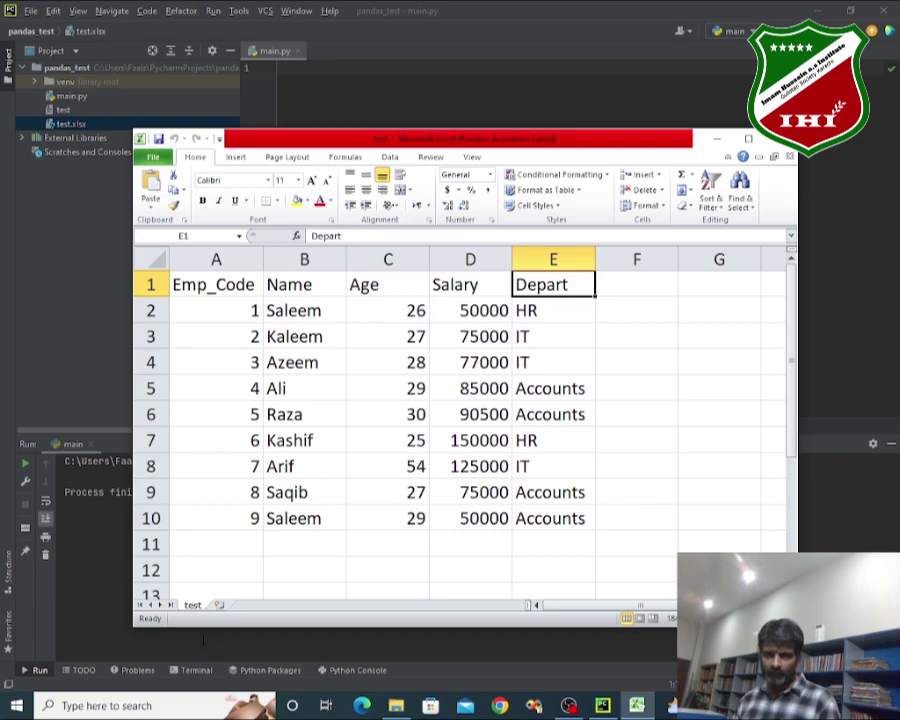
{"action": "left_click", "coordinate": [218, 605]}
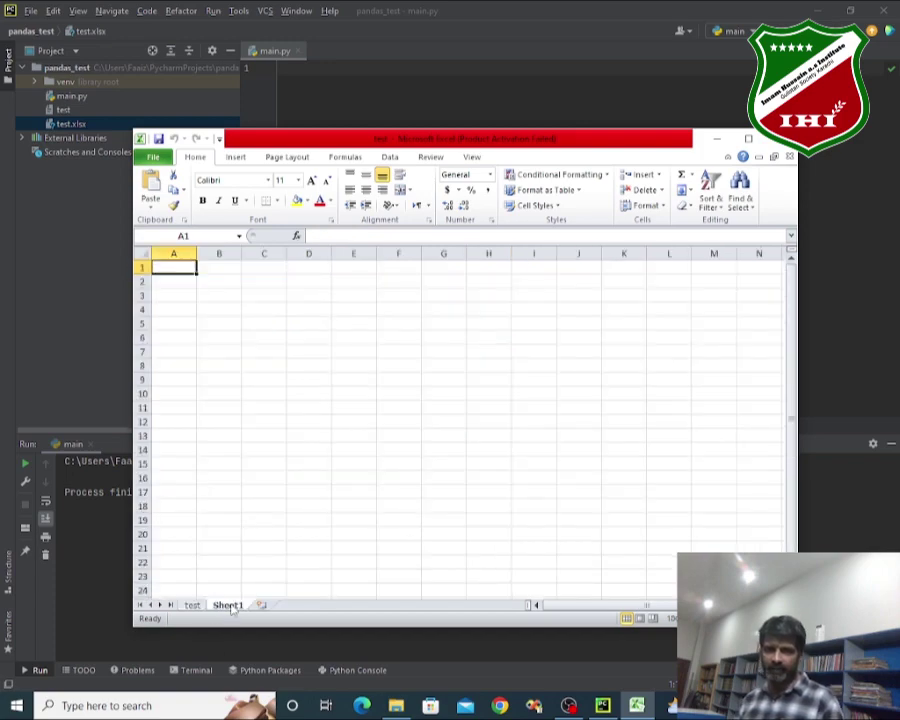
Step: Rename the new blank worksheet as abc
{"action": "double_click", "coordinate": [229, 606]}
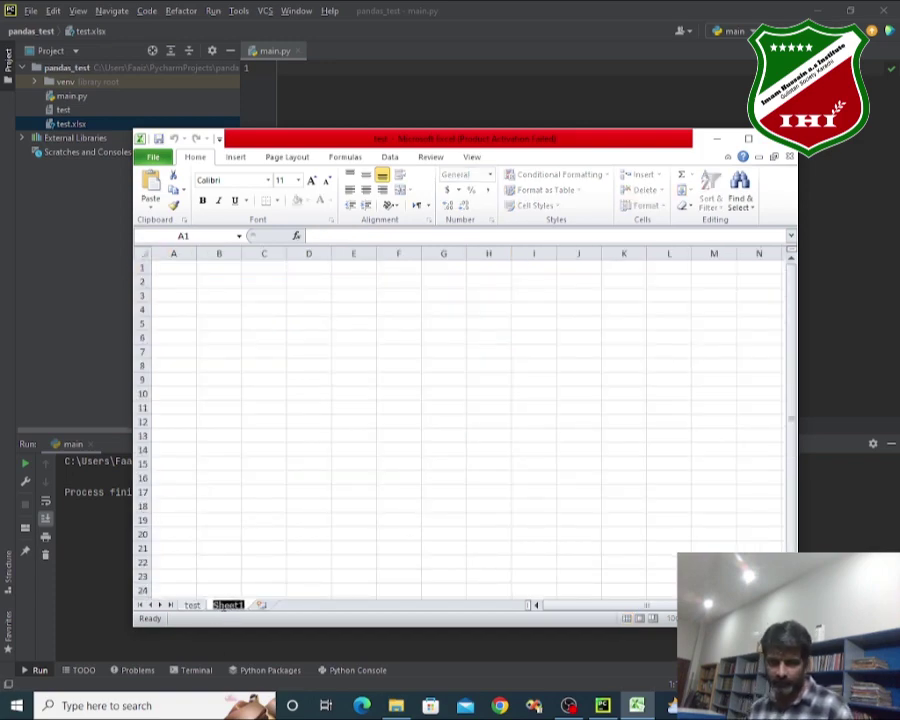
{"action": "type", "text": "abc"}
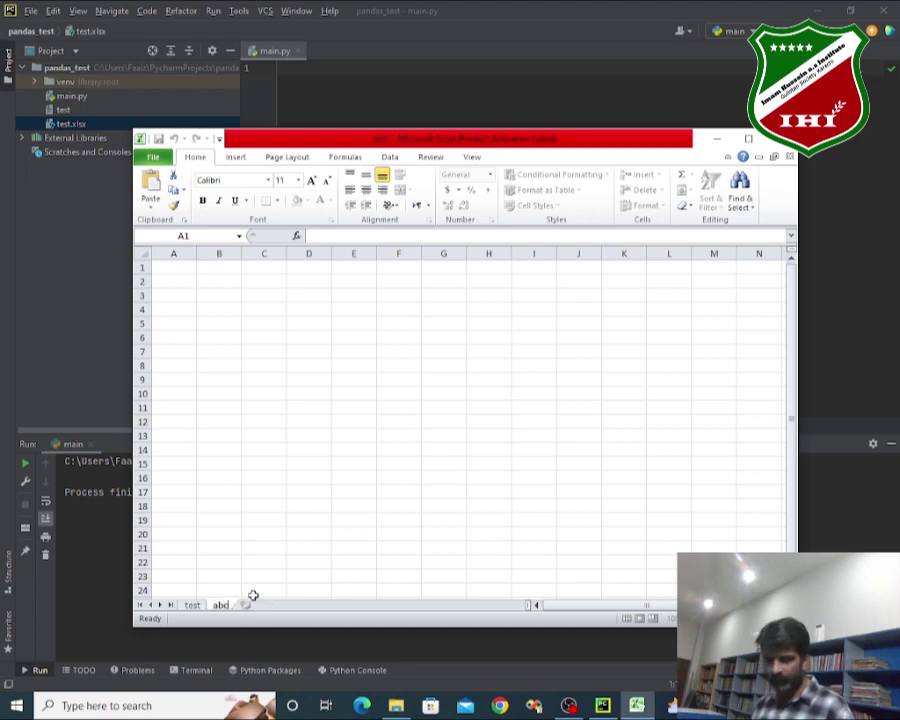
{"action": "key", "text": "Return"}
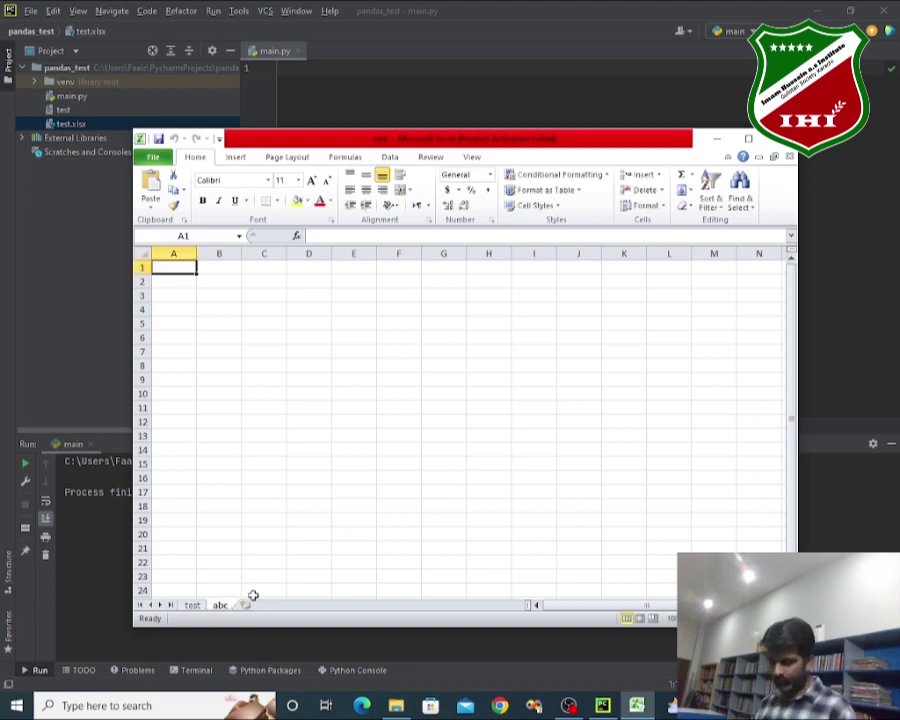
Step: Enter a, b and c down cells A1 to A3 of the abc sheet
{"action": "type", "text": "a"}
{"action": "key", "text": "Return"}
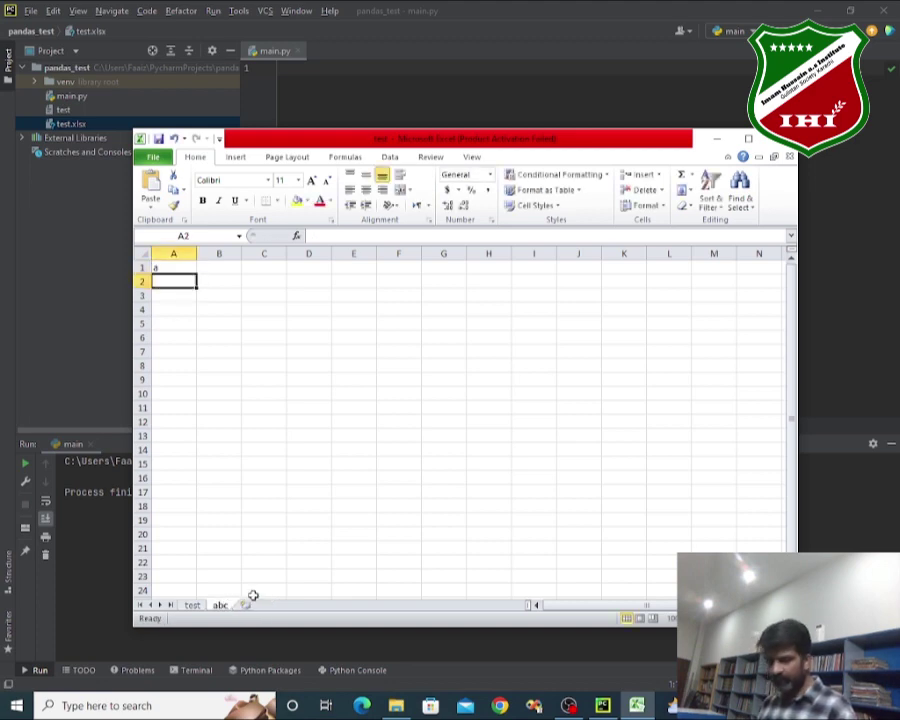
{"action": "type", "text": "b"}
{"action": "key", "text": "Return"}
{"action": "type", "text": "c"}
Step: Enter 1, 2 and 3 in cells B1 to B3 beside the letters
{"action": "key", "text": "Up"}
{"action": "key", "text": "Up"}
{"action": "key", "text": "Right"}
{"action": "type", "text": "1"}
{"action": "key", "text": "Return"}
{"action": "type", "text": "2"}
{"action": "key", "text": "Return"}
{"action": "type", "text": "3"}
{"action": "key", "text": "Return"}
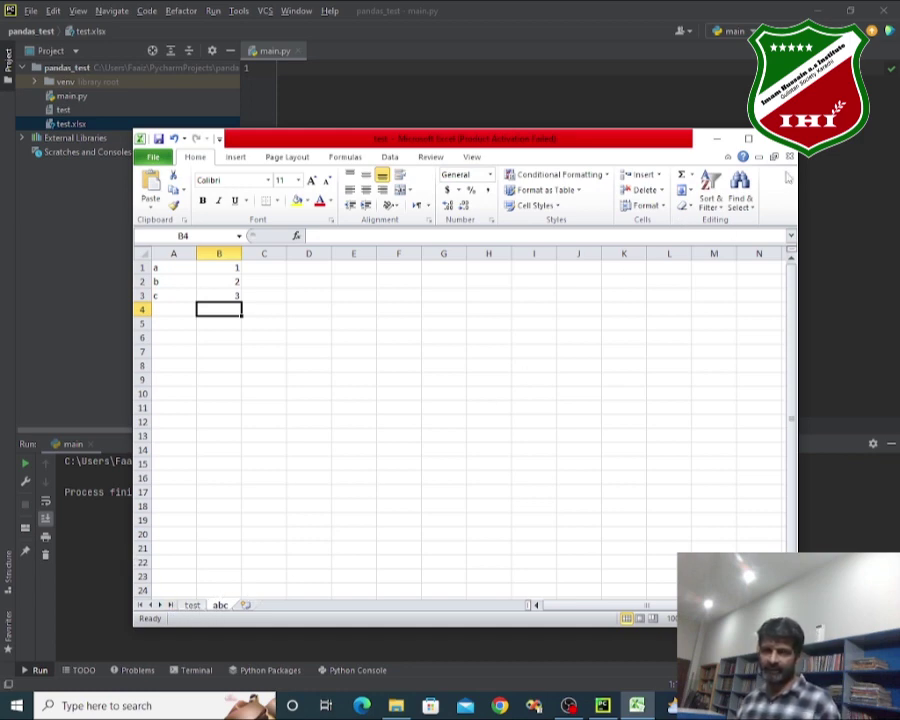
Step: Close the test.xlsx workbook with its changes saved and exit Excel
{"action": "left_click", "coordinate": [789, 158]}
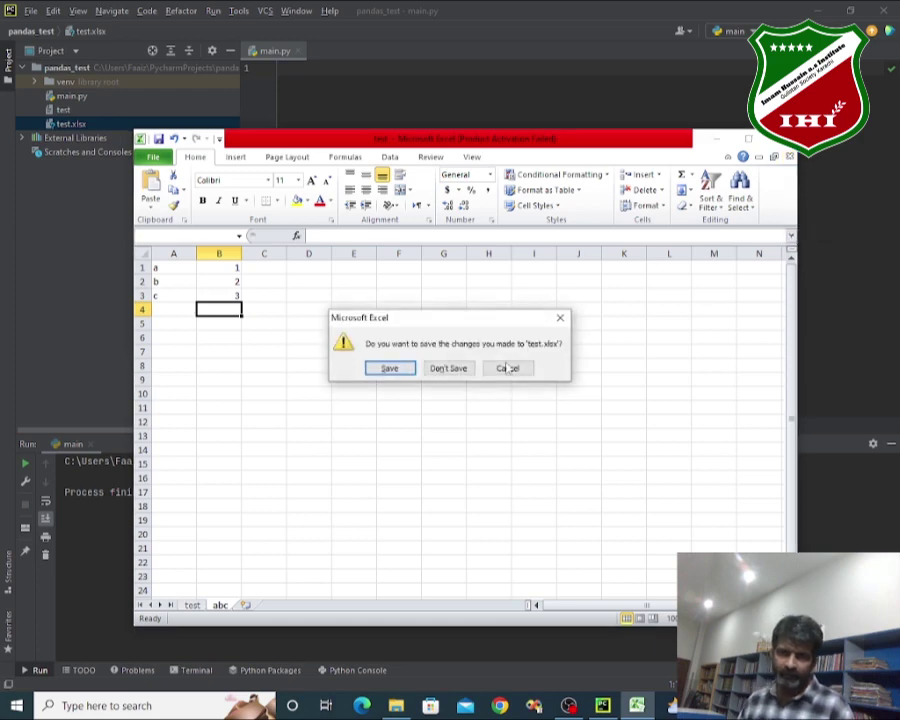
{"action": "left_click", "coordinate": [389, 368]}
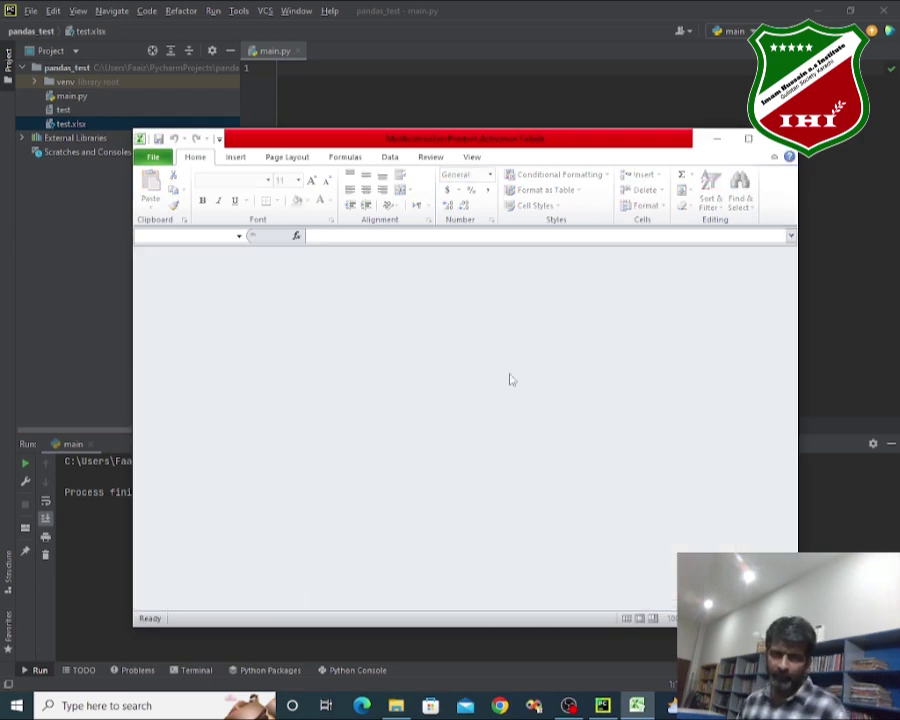
{"action": "left_click", "coordinate": [775, 143]}
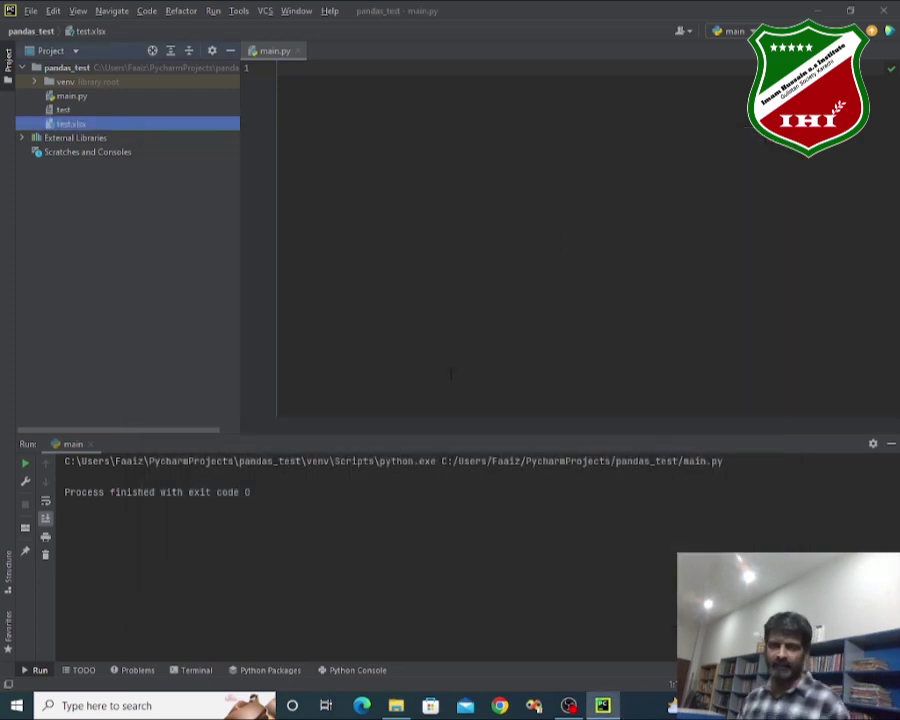
Step: Open the pandas_test folder inside PycharmProjects in File Explorer
{"action": "left_click", "coordinate": [402, 700]}
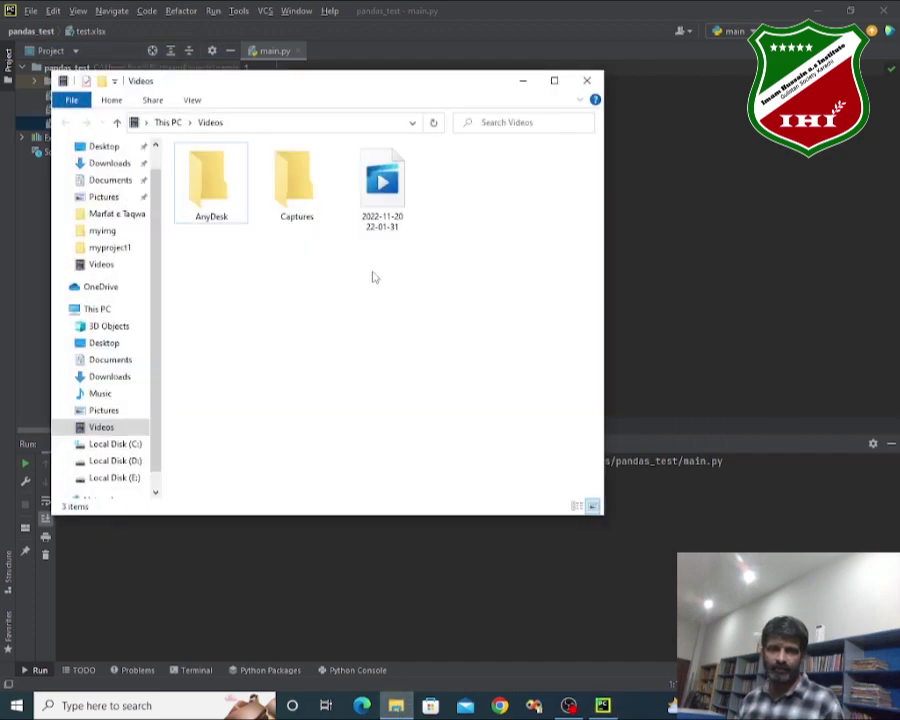
{"action": "left_click", "coordinate": [522, 80]}
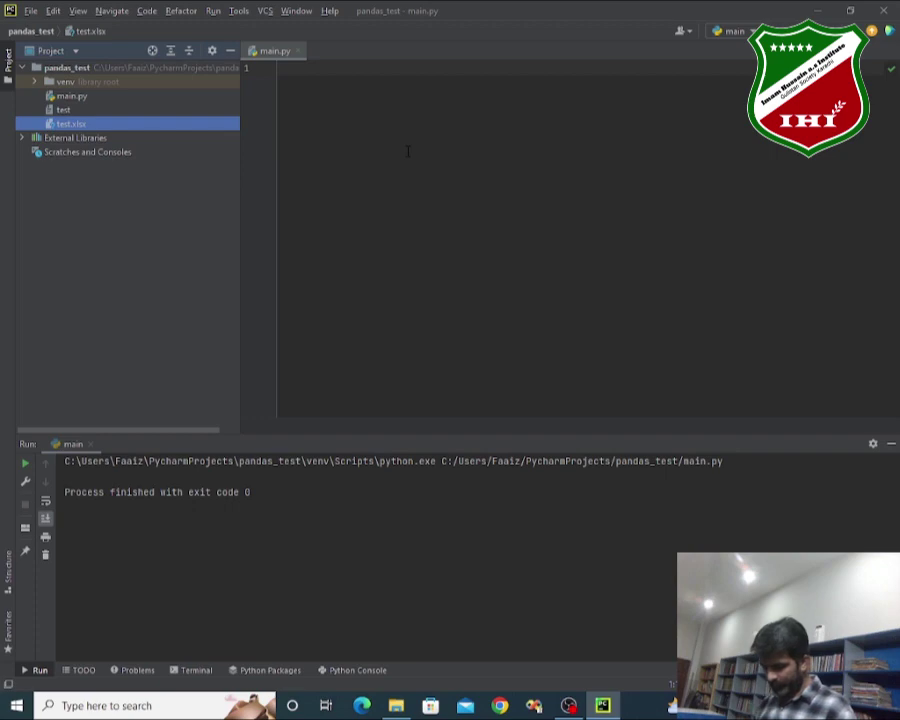
{"action": "key", "text": "super+r"}
{"action": "key", "text": "End"}
{"action": "key", "text": "BackSpace"}
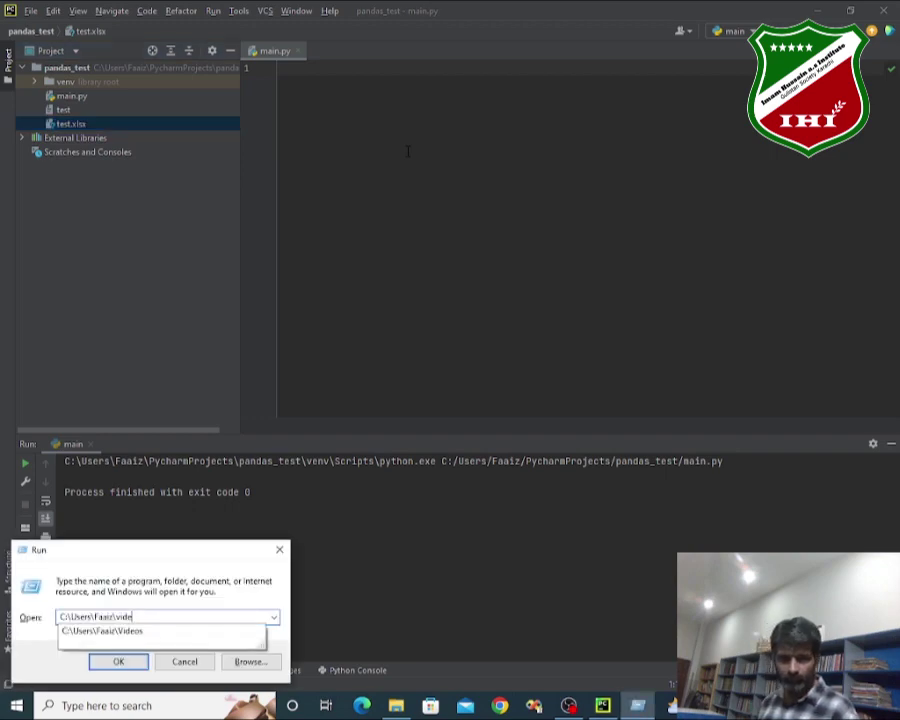
{"action": "key", "text": "BackSpace"}
{"action": "type", "text": "py"}
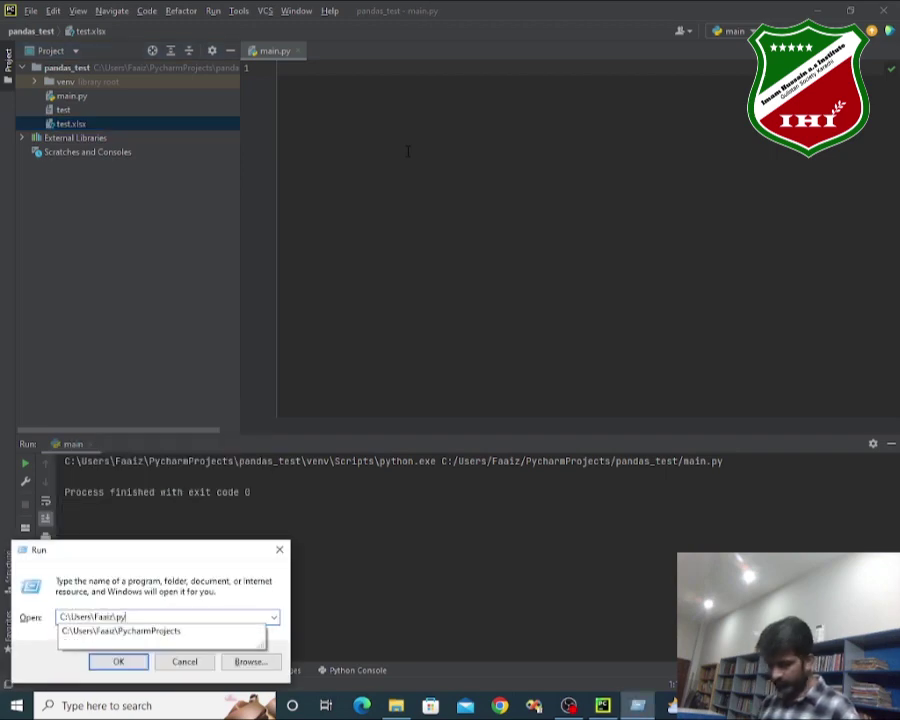
{"action": "key", "text": "Down"}
{"action": "key", "text": "Return"}
{"action": "key", "text": "Return"}
{"action": "left_click", "coordinate": [262, 189]}
{"action": "double_click", "coordinate": [264, 191]}
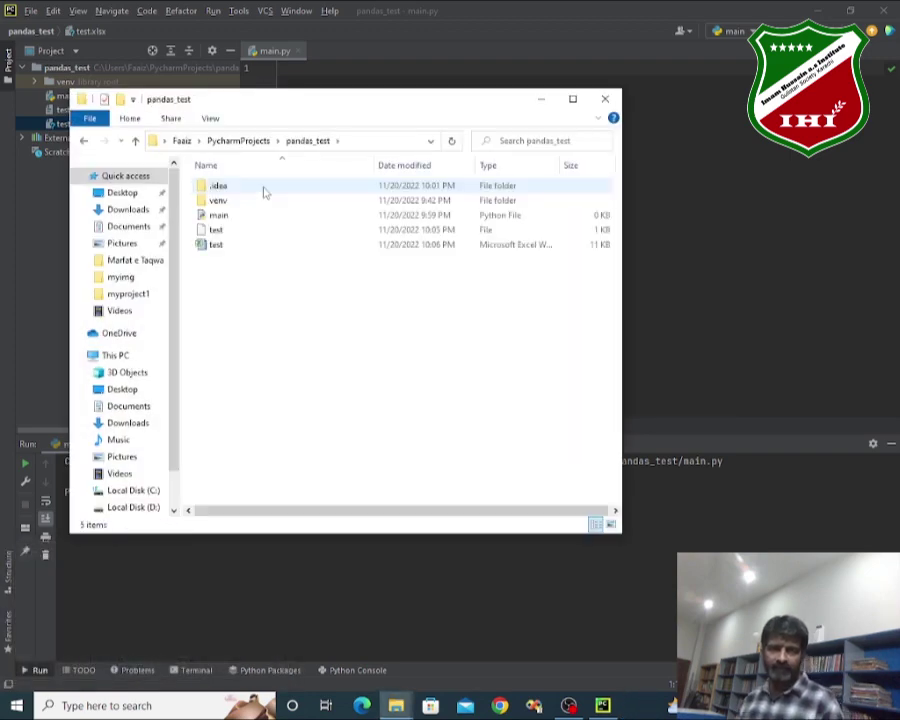
Step: Open the test file without an extension in Notepad to examine its comma-separated employee rows, and close it
{"action": "left_click", "coordinate": [240, 239]}
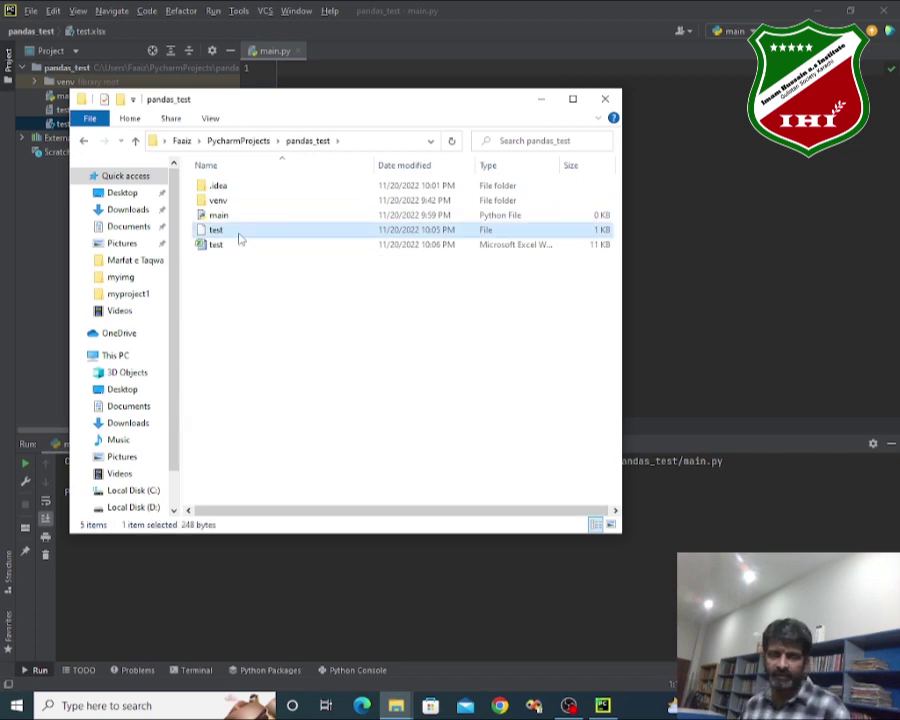
{"action": "double_click", "coordinate": [240, 239]}
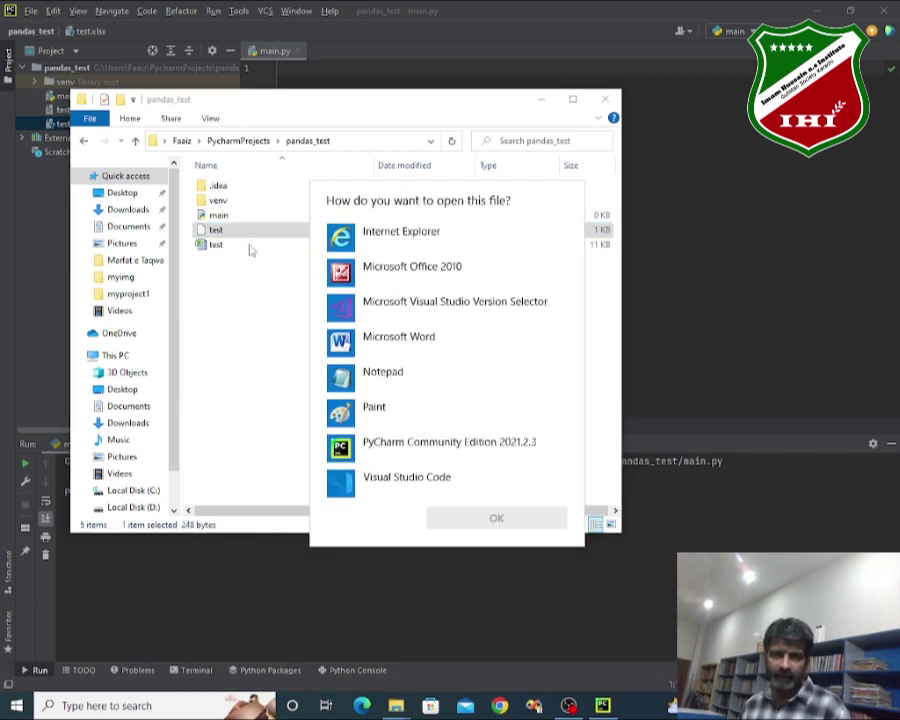
{"action": "left_click", "coordinate": [362, 378]}
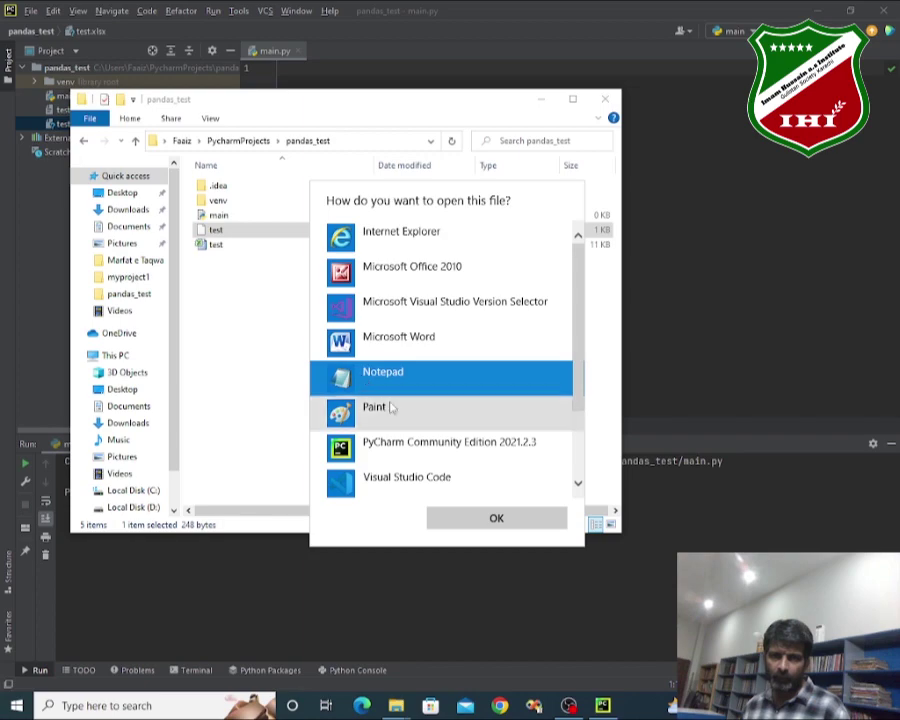
{"action": "left_click", "coordinate": [474, 515]}
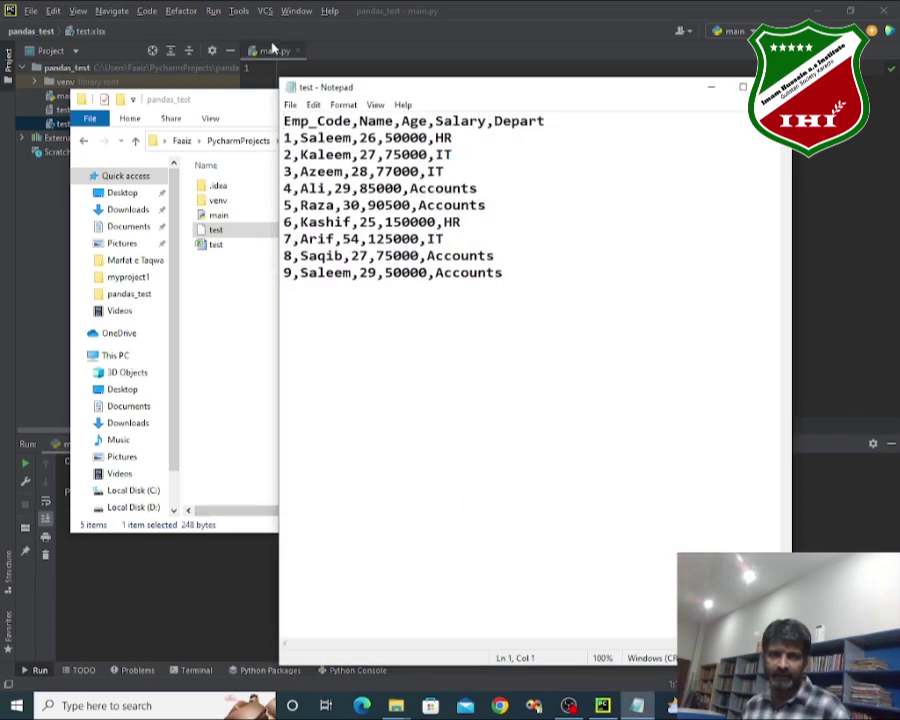
{"action": "left_click", "coordinate": [775, 87]}
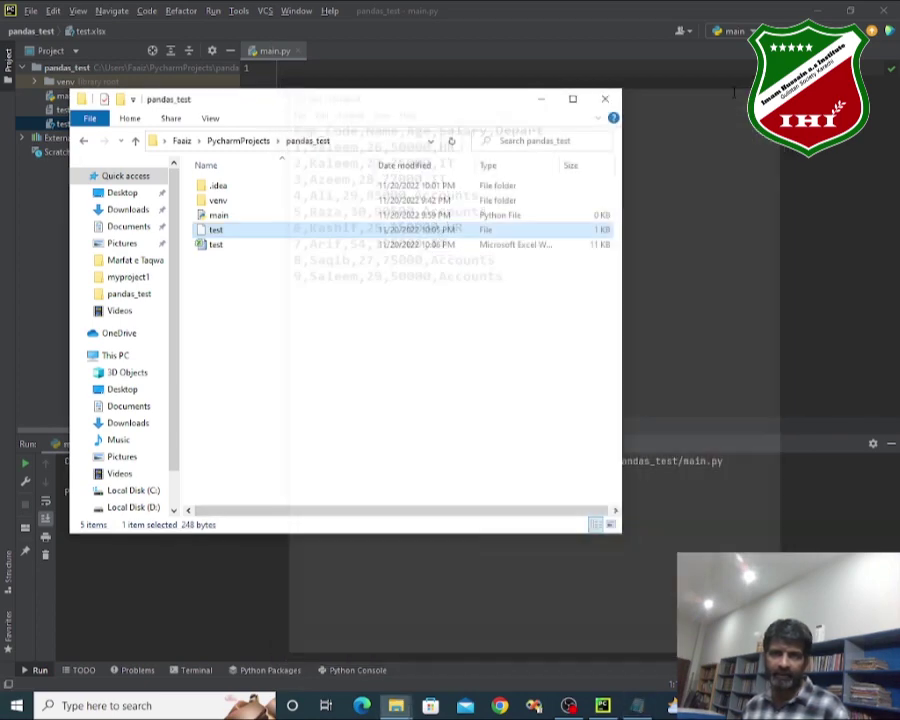
Step: Open the test Excel workbook from the folder, compare its test and abc sheets, and close it
{"action": "double_click", "coordinate": [242, 247]}
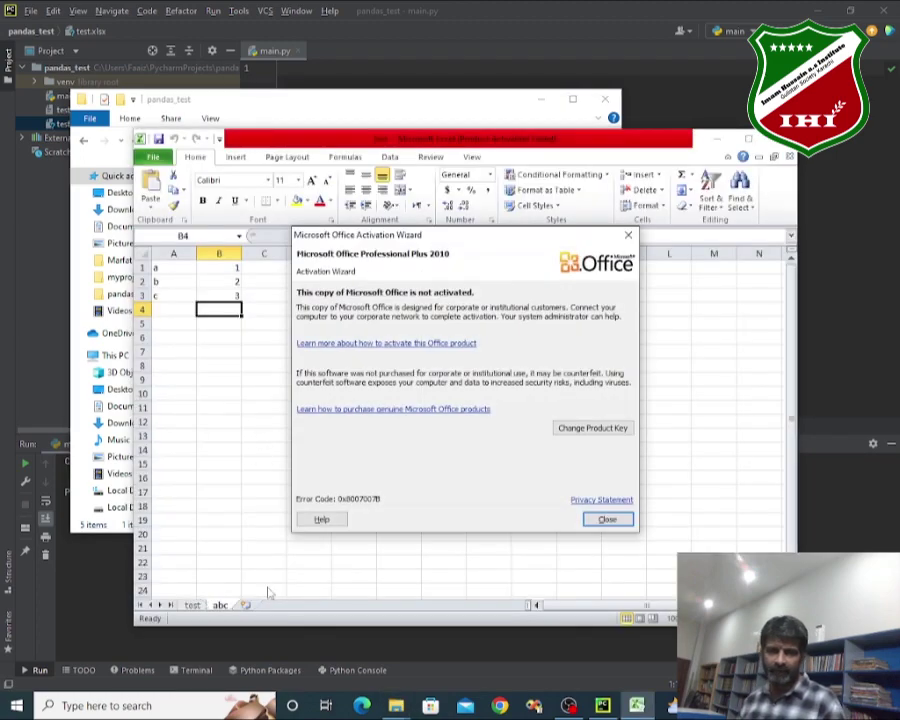
{"action": "left_click", "coordinate": [607, 519]}
{"action": "left_click", "coordinate": [191, 605]}
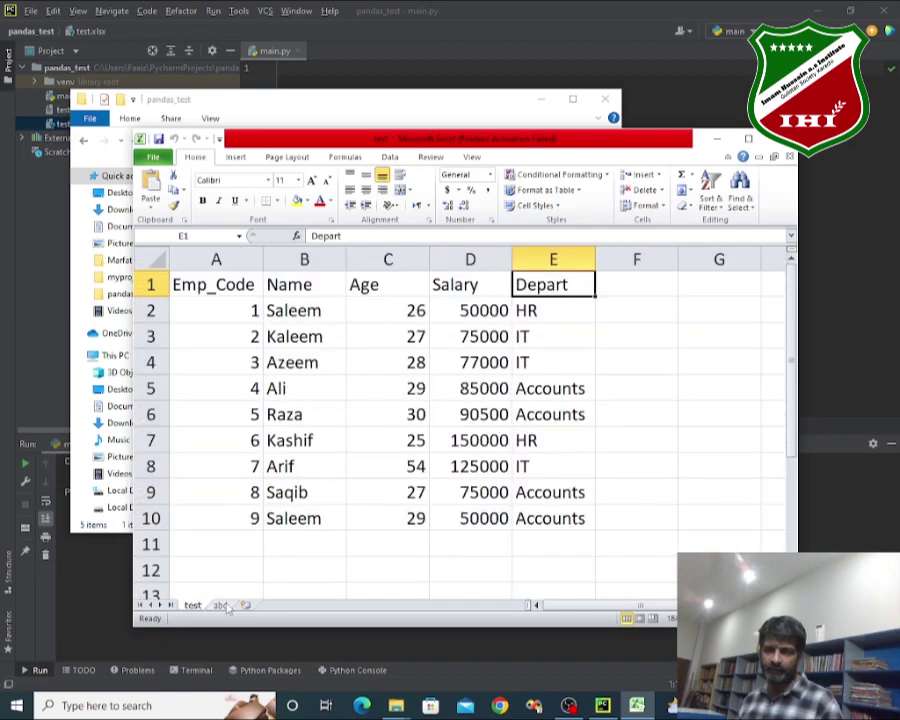
{"action": "left_click", "coordinate": [219, 605]}
{"action": "left_click", "coordinate": [191, 605]}
{"action": "left_click", "coordinate": [219, 605]}
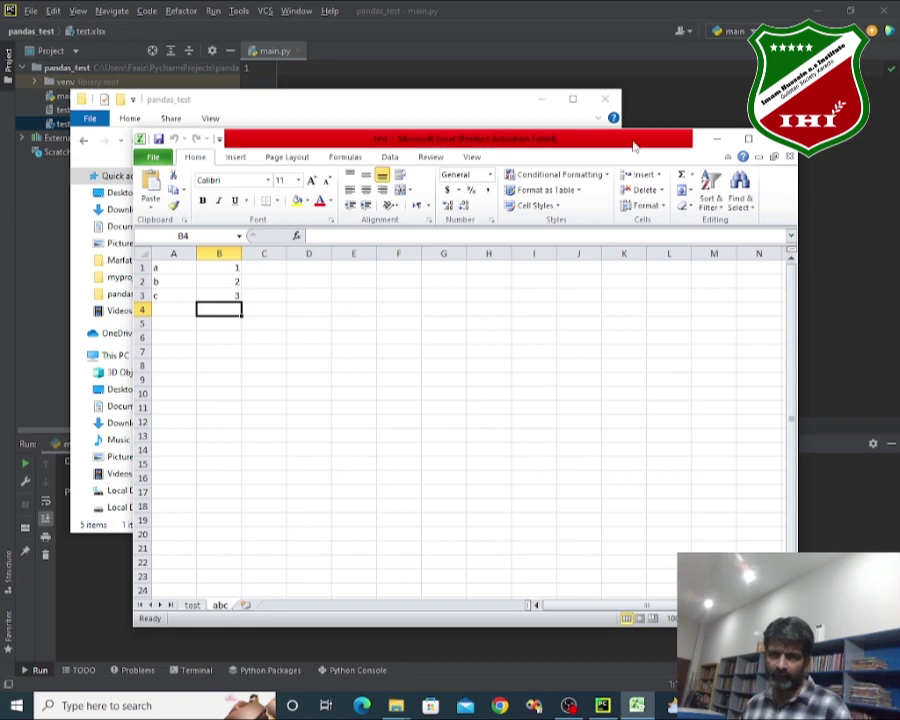
{"action": "left_click", "coordinate": [790, 160]}
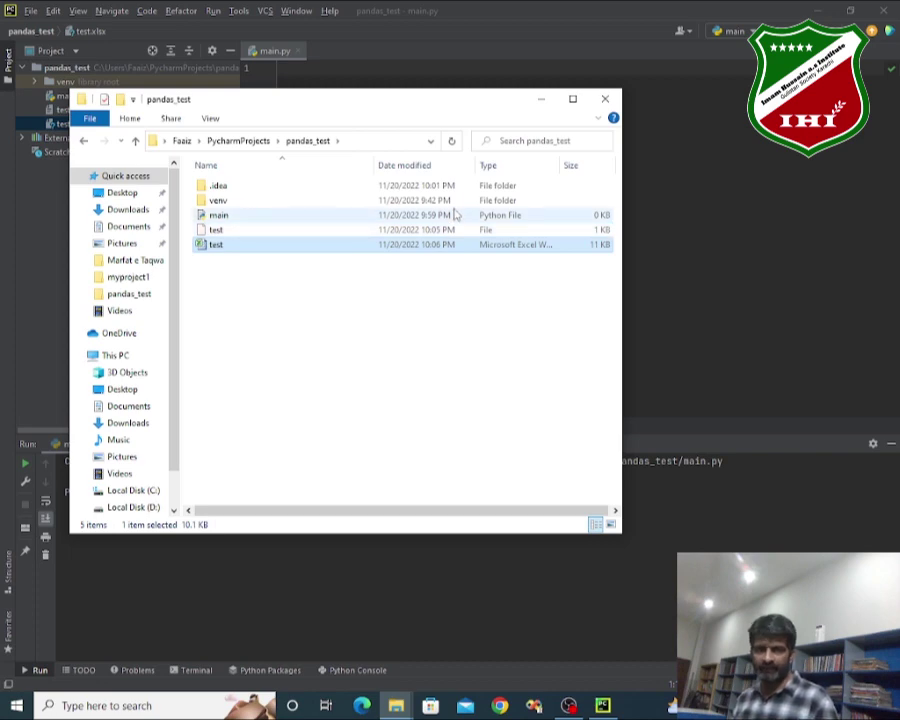
Step: Switch back to PyCharm and begin an import statement in main.py with imp
{"action": "left_click", "coordinate": [739, 155]}
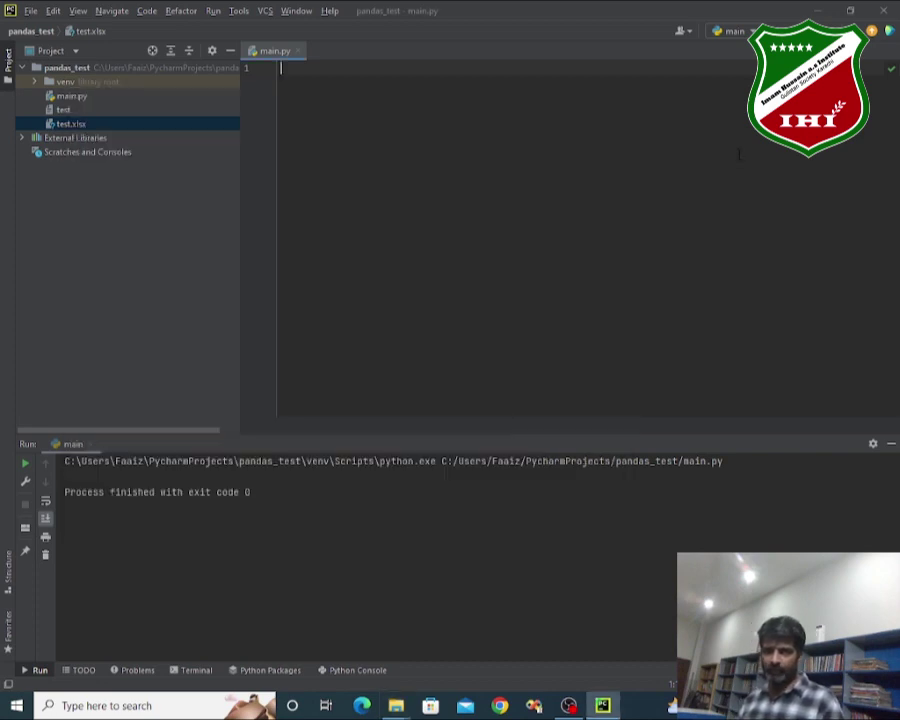
{"action": "type", "text": "imp"}
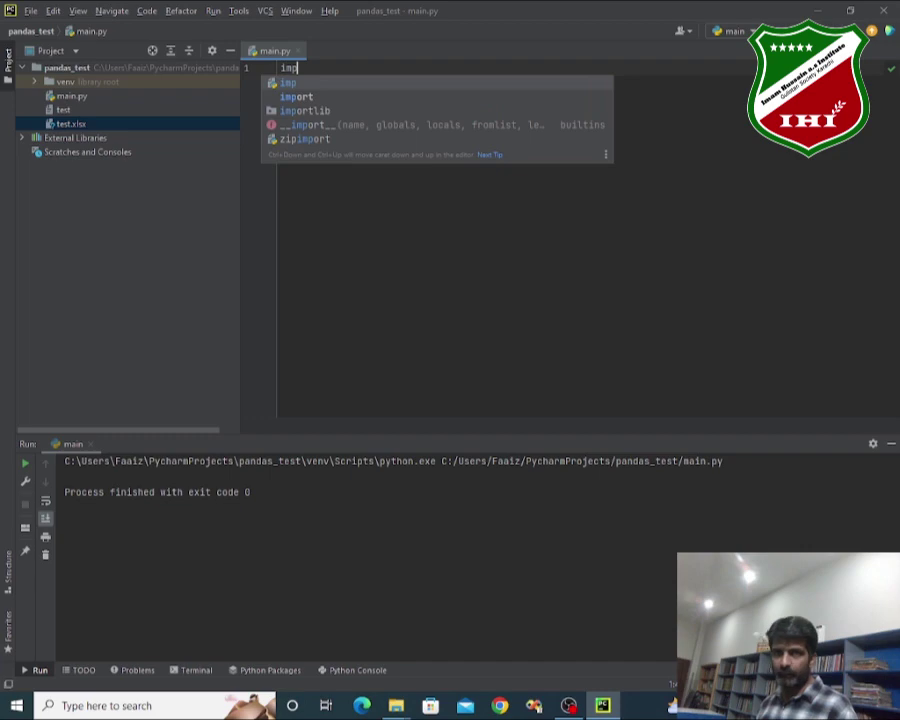
{"action": "key", "text": "Escape"}
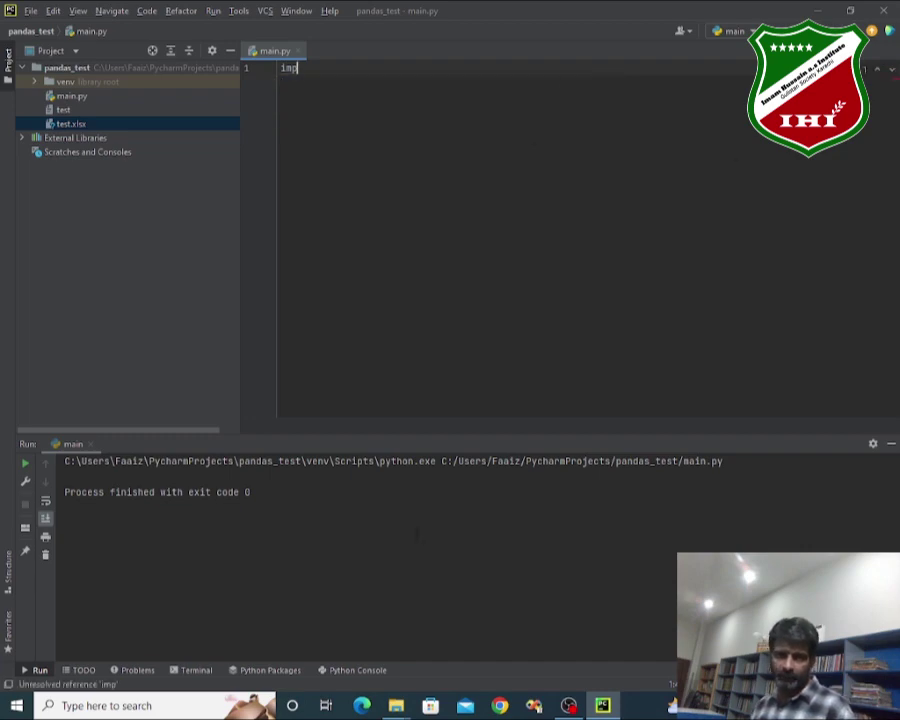
Step: Open the project's terminal and begin a pip command at the prompt
{"action": "left_click", "coordinate": [196, 670]}
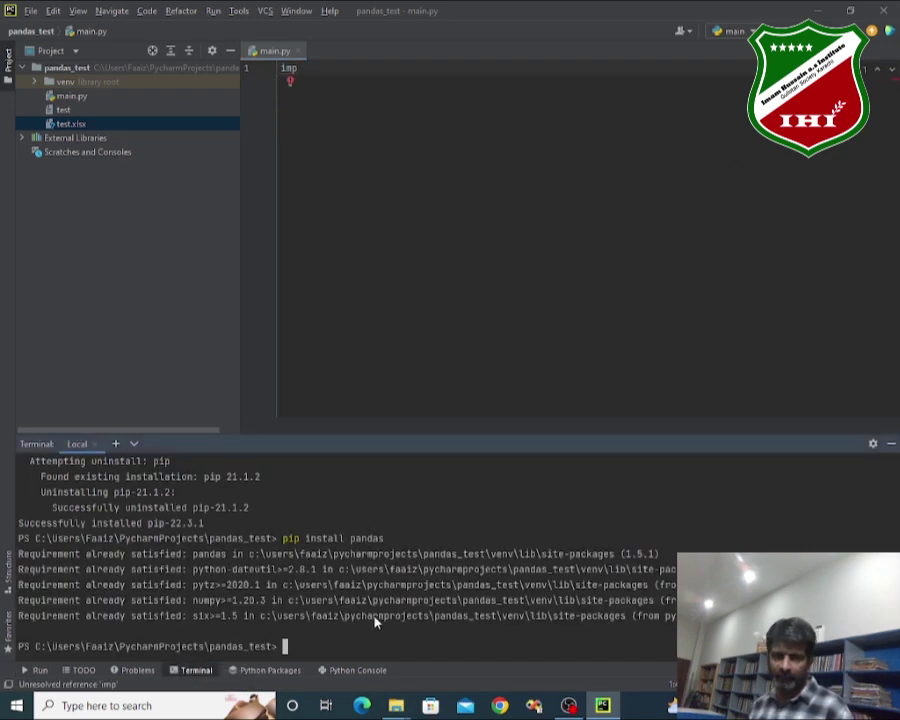
{"action": "type", "text": "pip"}
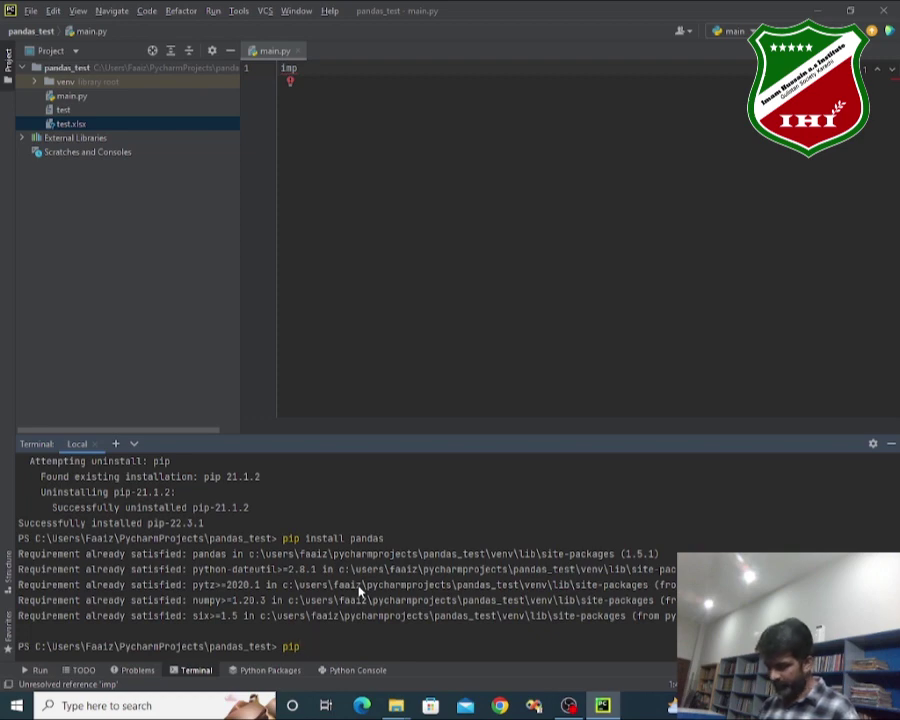